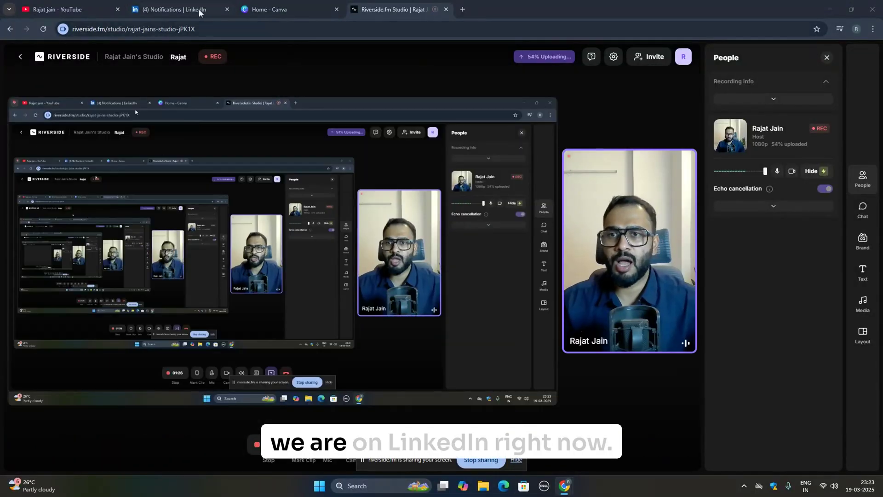
# Switch to LinkedIn, open your own profile page and view the profile photo enlarged before returning to the profile.
pyautogui.click(174, 10)
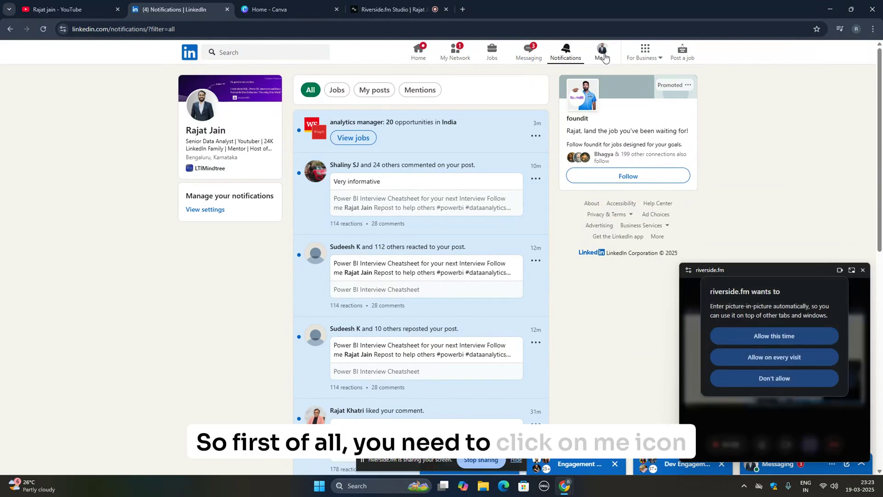
pyautogui.click(602, 56)
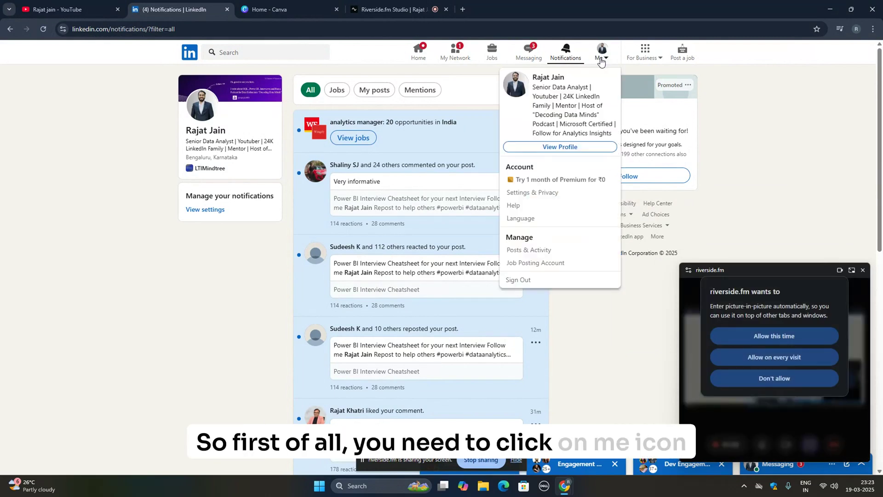
pyautogui.click(551, 148)
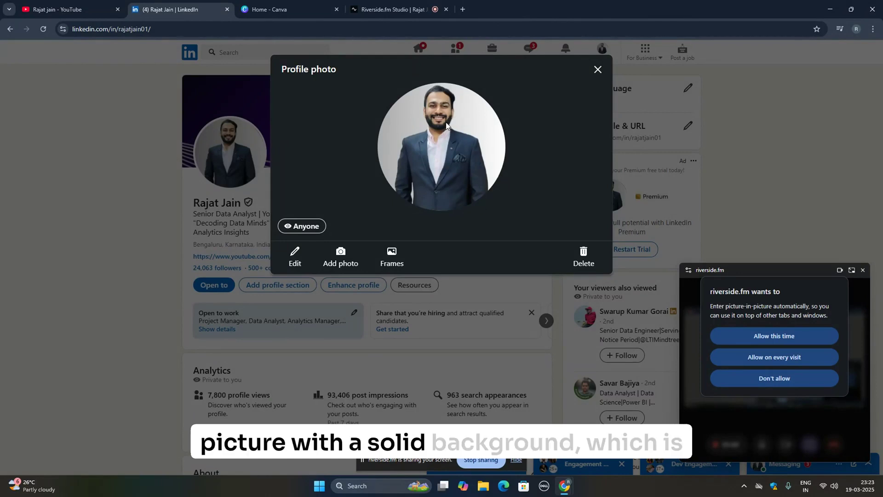
pyautogui.click(598, 69)
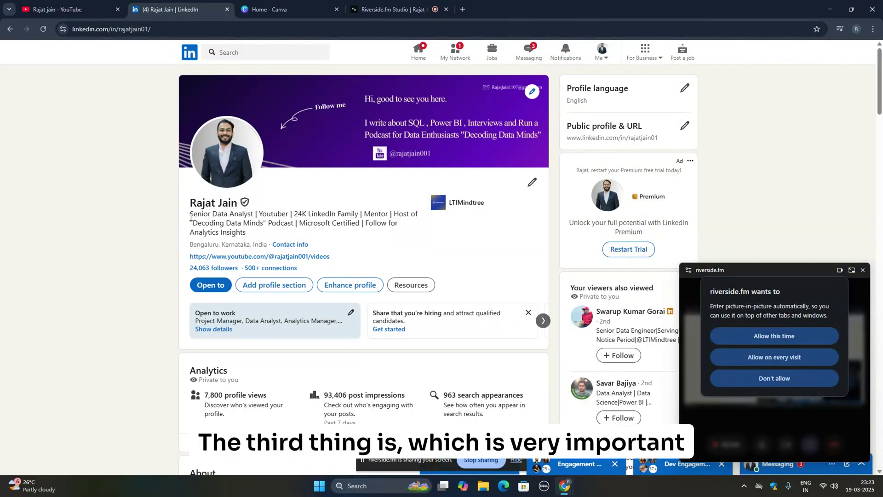
# Open the profile's intro for editing and check the pronoun choices without selecting any.
pyautogui.moveTo(191, 217); pyautogui.dragTo(260, 235)
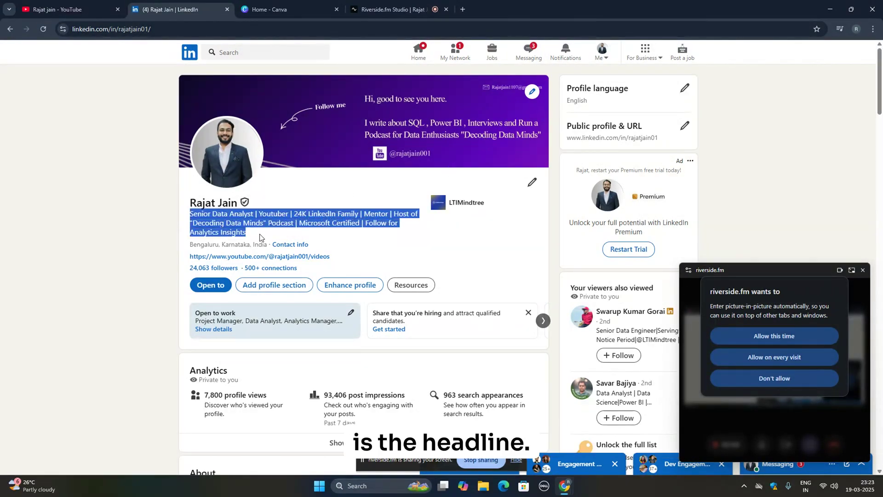
pyautogui.click(531, 183)
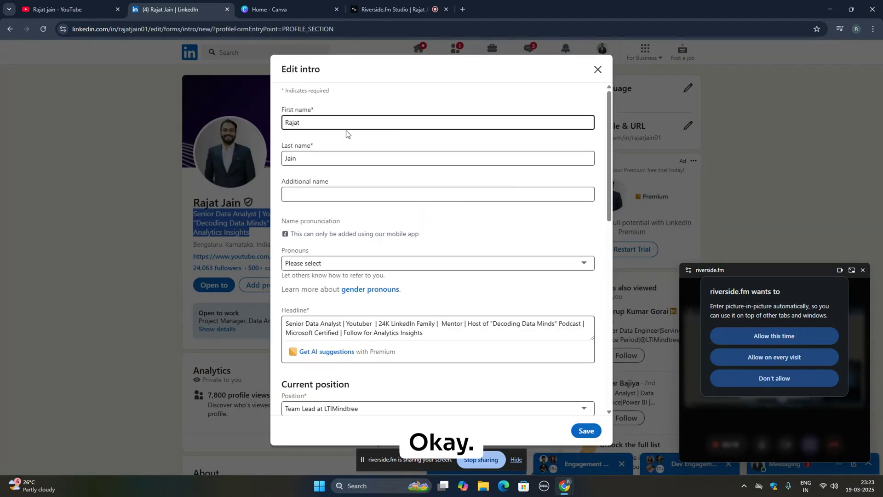
pyautogui.click(316, 263)
pyautogui.click(350, 298)
pyautogui.click(374, 265)
# Examine the keywords in the headline text, such as "Senior Data Analyst" and "Microsoft Certified".
pyautogui.scroll(-1, 374, 265)
pyautogui.scroll(-3, 374, 264)
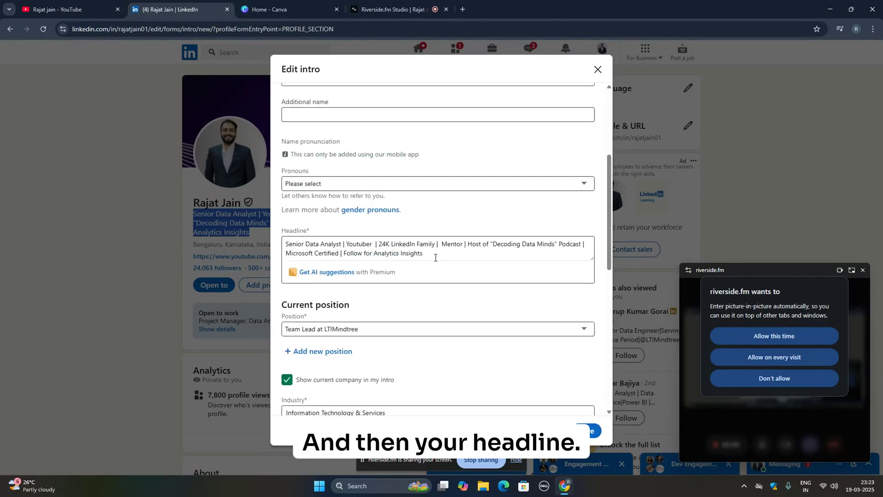
pyautogui.moveTo(287, 244); pyautogui.dragTo(340, 244)
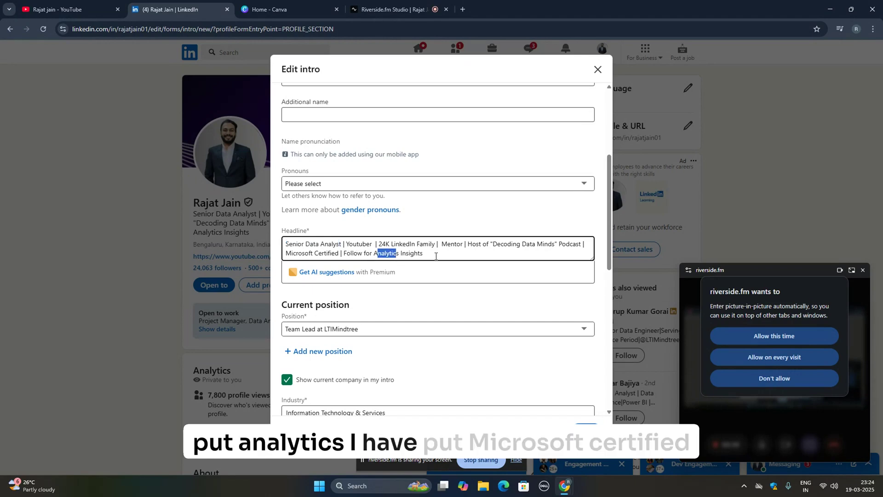
pyautogui.moveTo(286, 253); pyautogui.dragTo(342, 256)
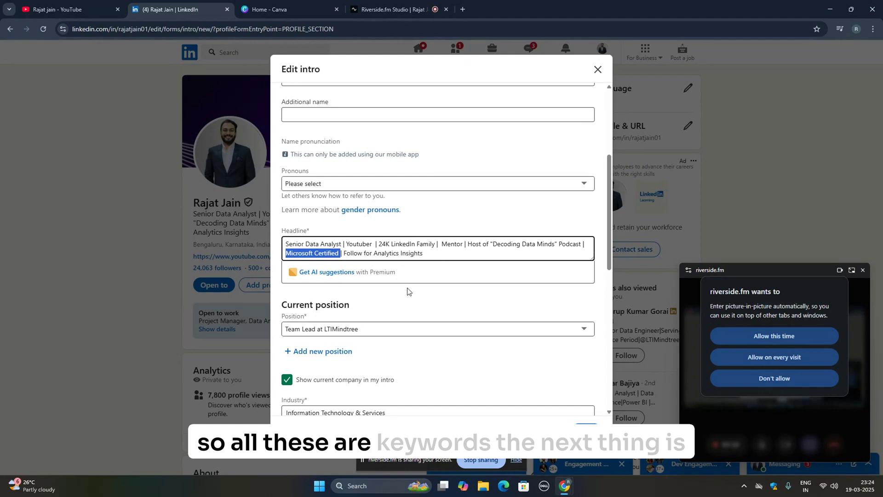
# Review the intro's position, industry, education and location fields, and view the contact info form without changing it.
pyautogui.scroll(-2, 424, 302)
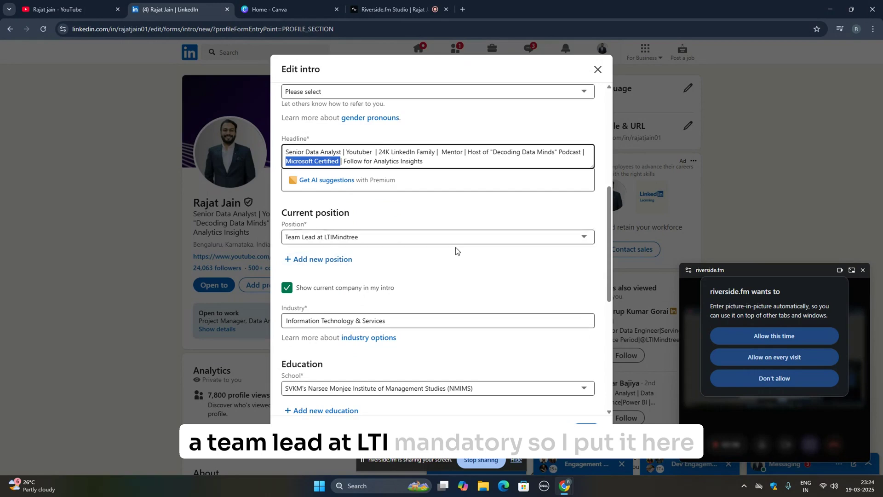
pyautogui.scroll(-1, 304, 276)
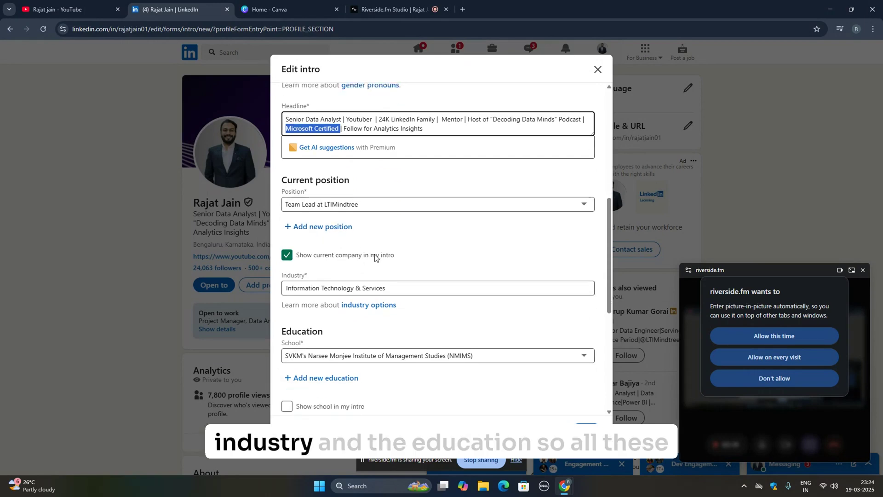
pyautogui.scroll(-3, 368, 363)
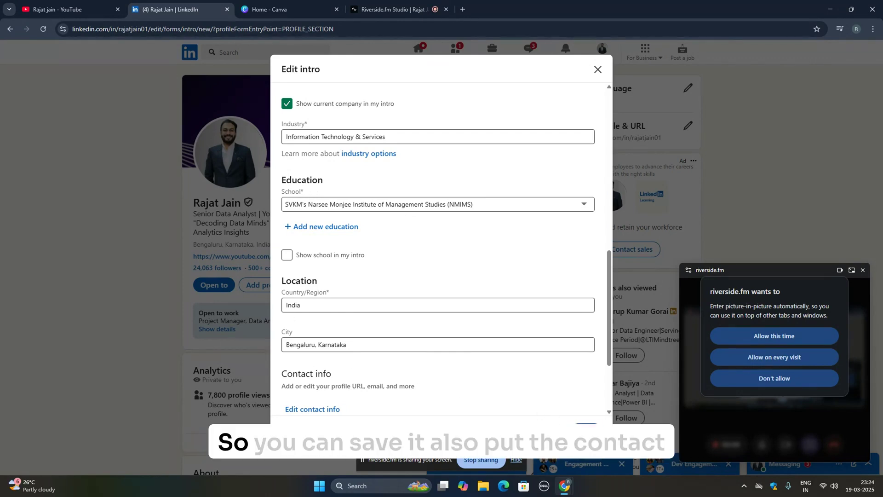
pyautogui.scroll(-1, 569, 380)
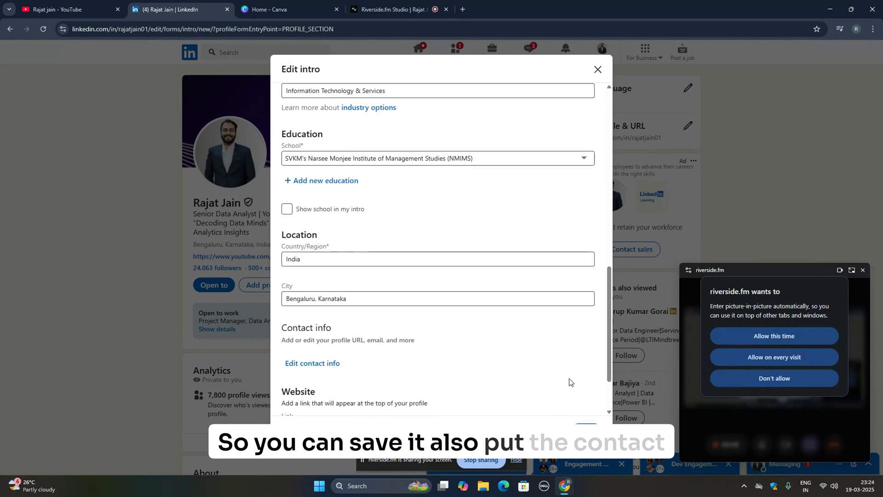
pyautogui.click(300, 364)
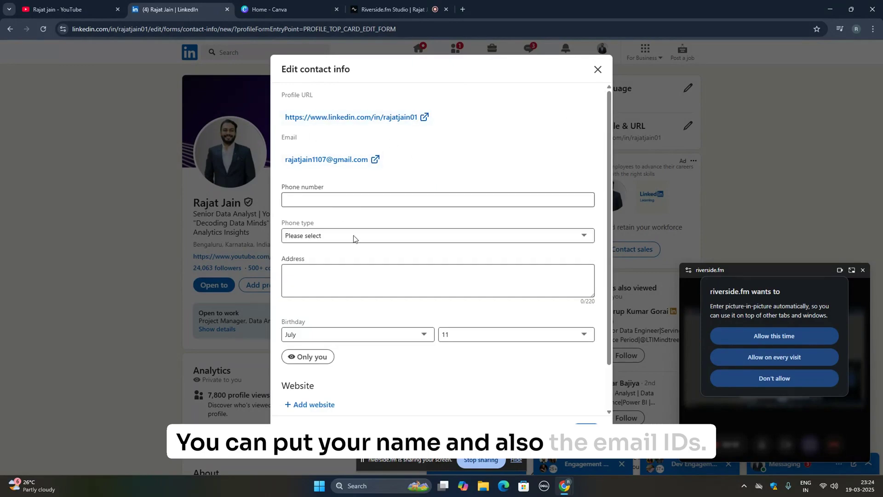
pyautogui.scroll(-1, 386, 276)
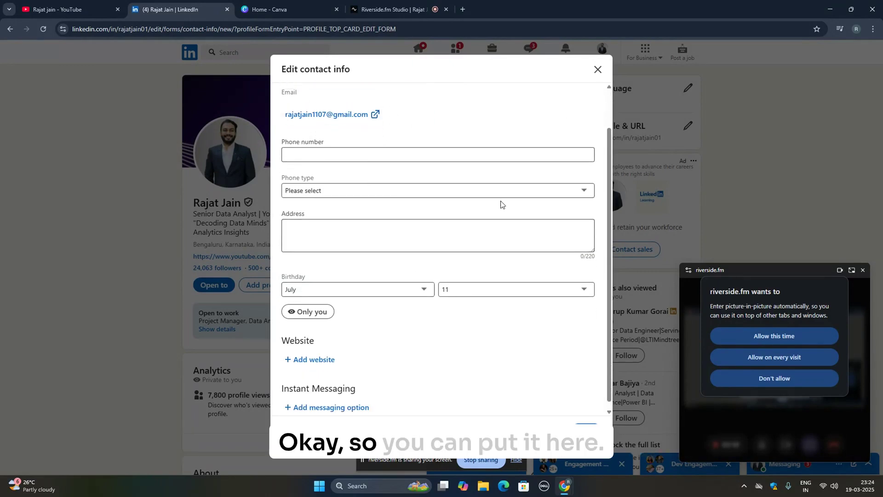
pyautogui.scroll(1, 501, 204)
pyautogui.click(597, 69)
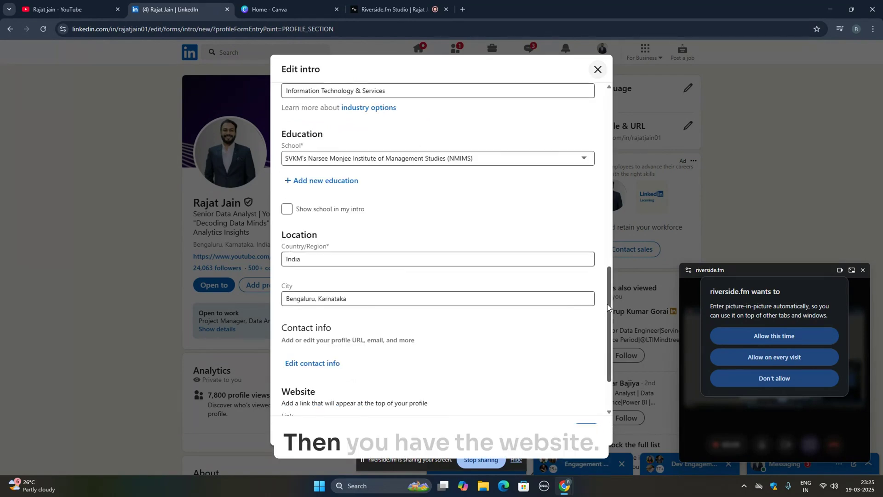
# Set the website's link text to "Youtube Channel" and save the intro.
pyautogui.scroll(-2, 607, 322)
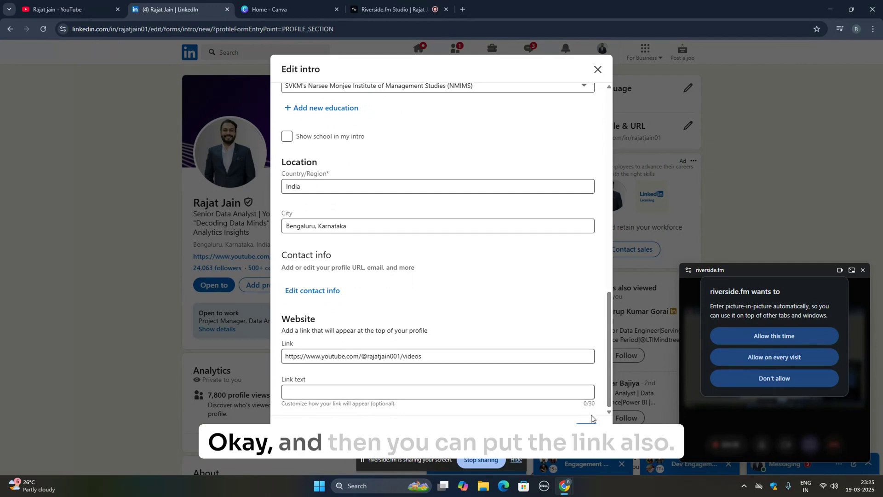
pyautogui.click(346, 394)
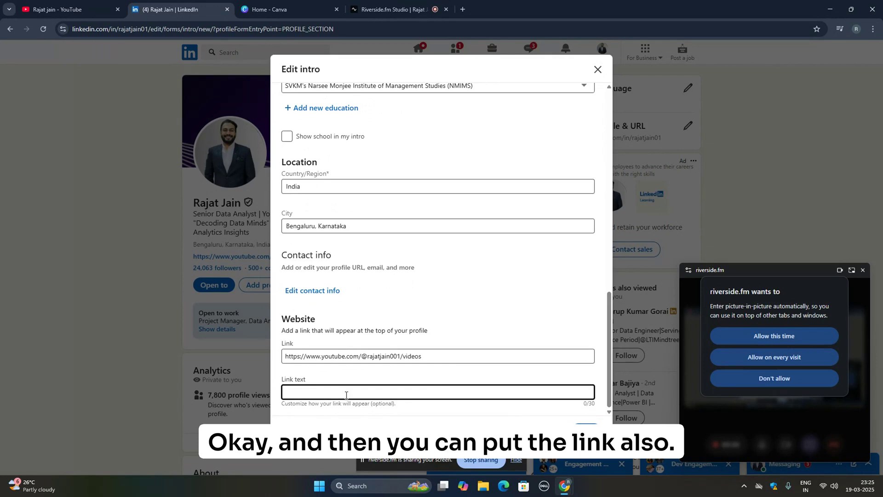
pyautogui.write('Youtube Channel')
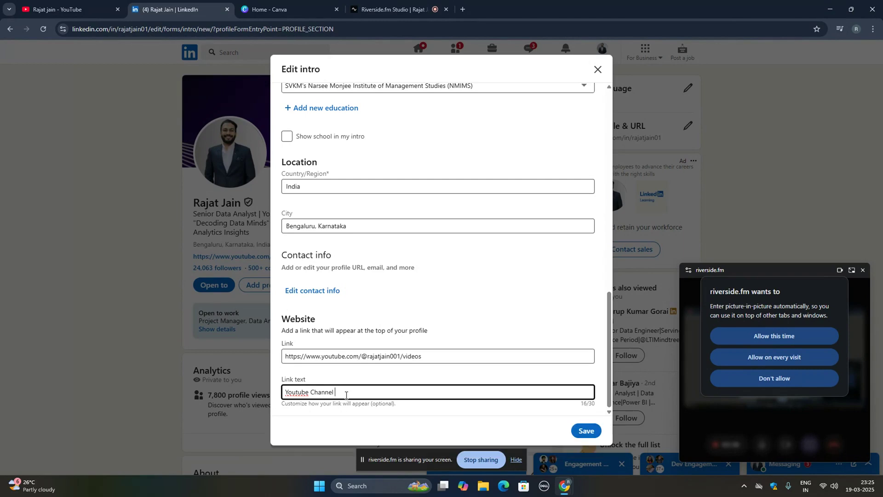
pyautogui.click(585, 430)
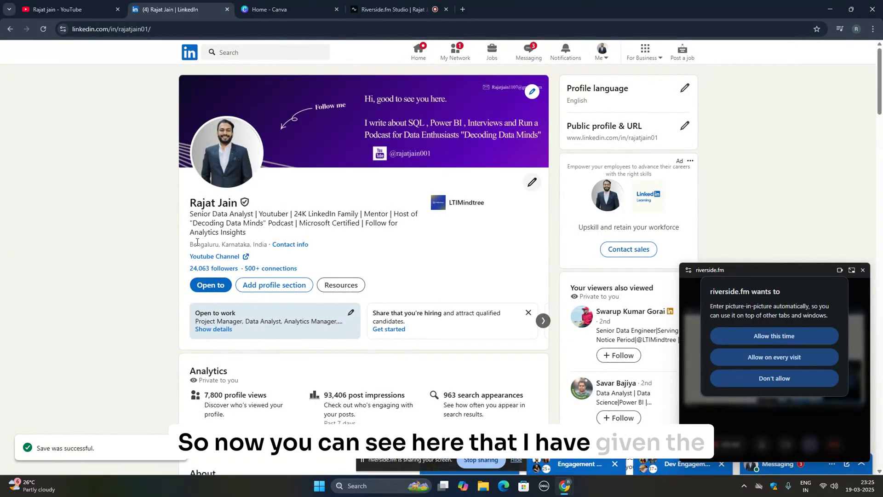
pyautogui.moveTo(193, 243); pyautogui.dragTo(250, 243)
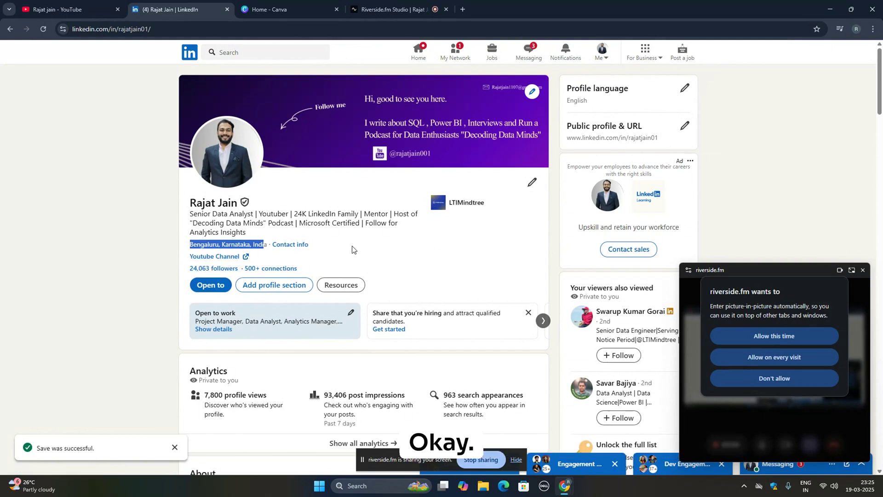
# Open the About section for editing and examine its role keywords, key achievements and contact e-mail.
pyautogui.scroll(-5, 357, 270)
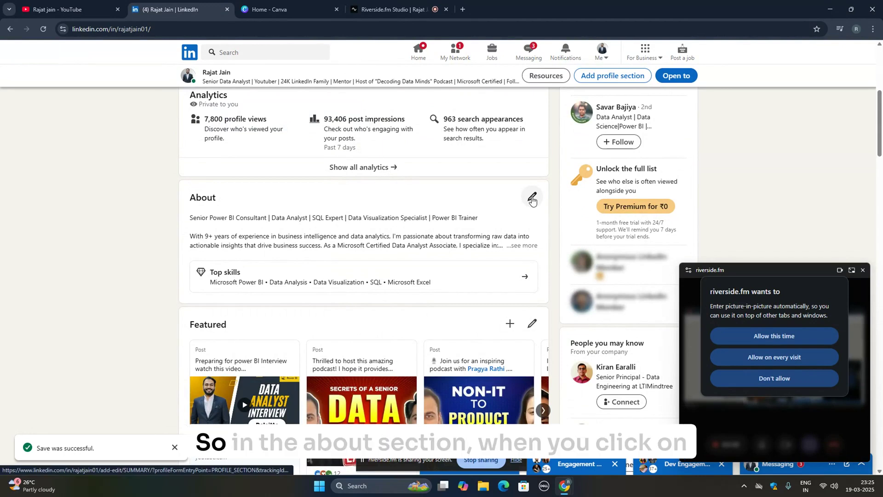
pyautogui.click(418, 223)
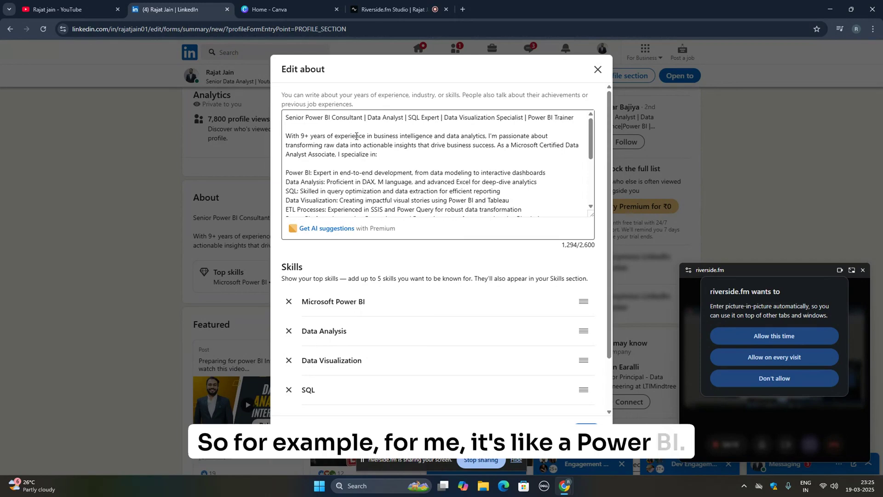
pyautogui.doubleClick(314, 117)
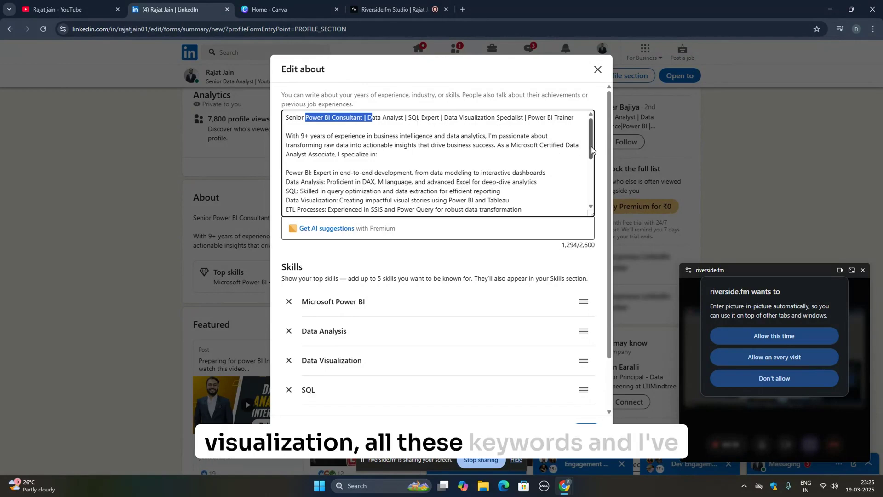
pyautogui.moveTo(591, 150); pyautogui.dragTo(596, 193)
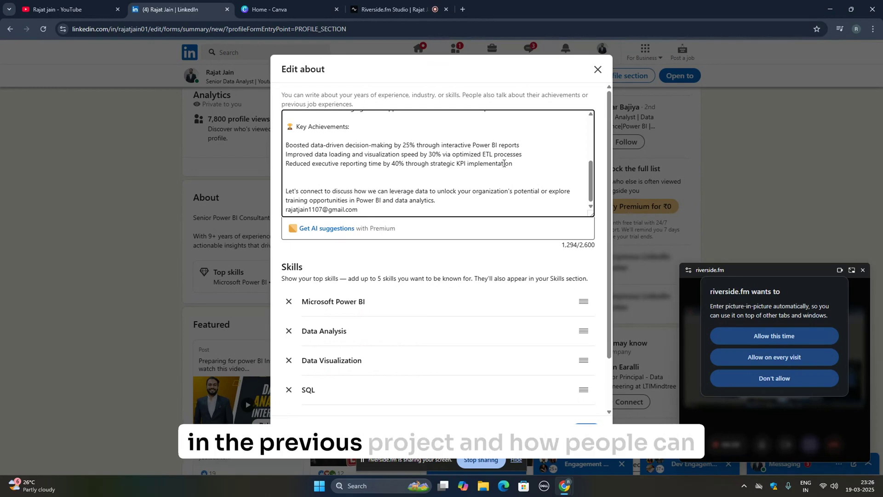
pyautogui.moveTo(382, 209); pyautogui.dragTo(285, 210)
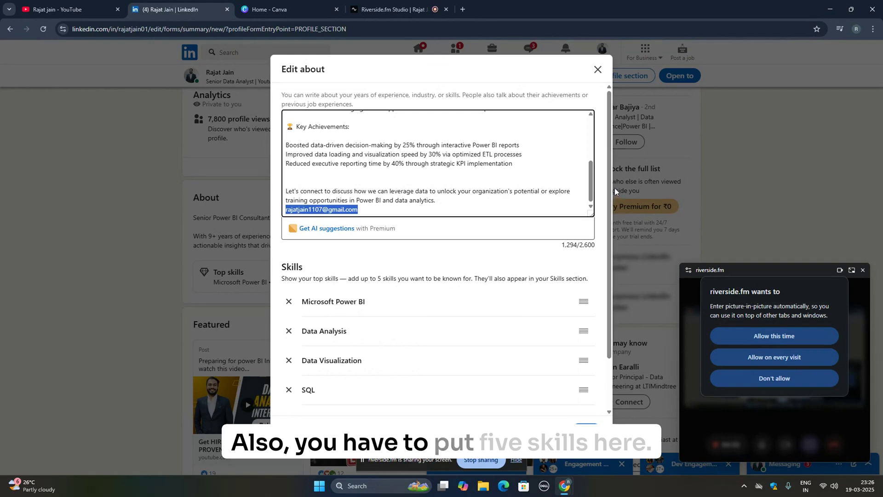
# Review the skills listed with the About text, save the section and dismiss the Premium offer.
pyautogui.moveTo(609, 195); pyautogui.dragTo(607, 244)
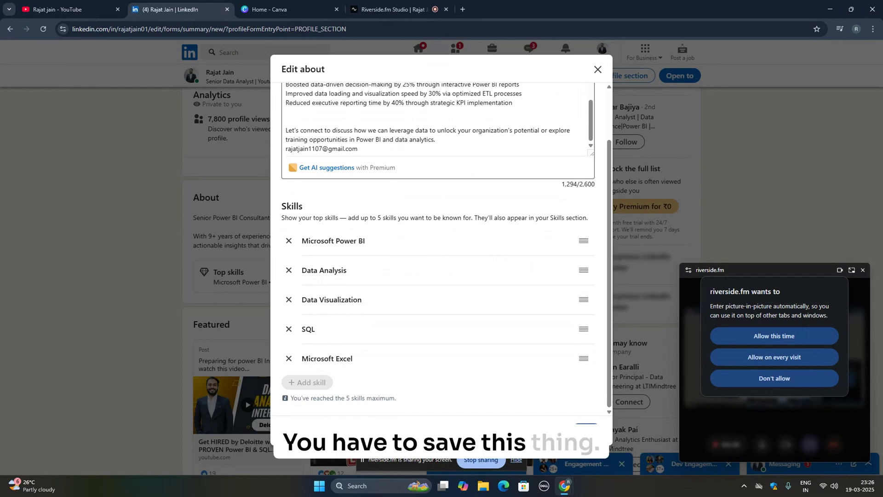
pyautogui.click(583, 430)
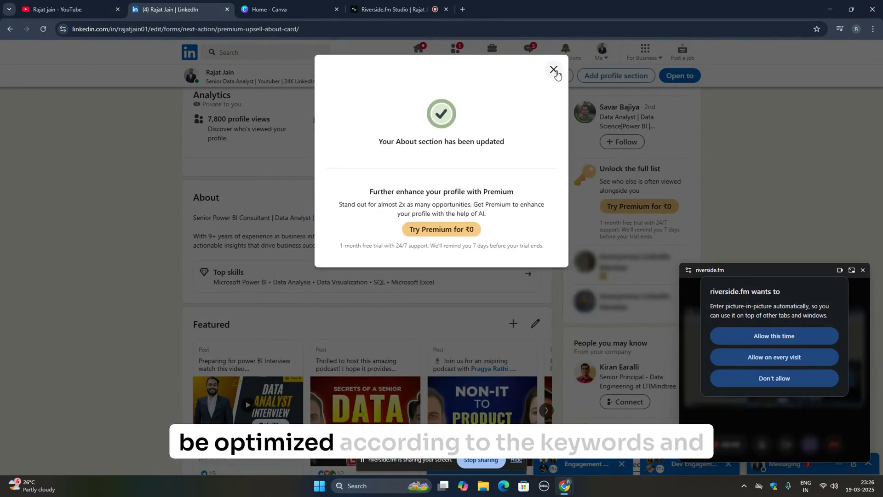
pyautogui.click(554, 69)
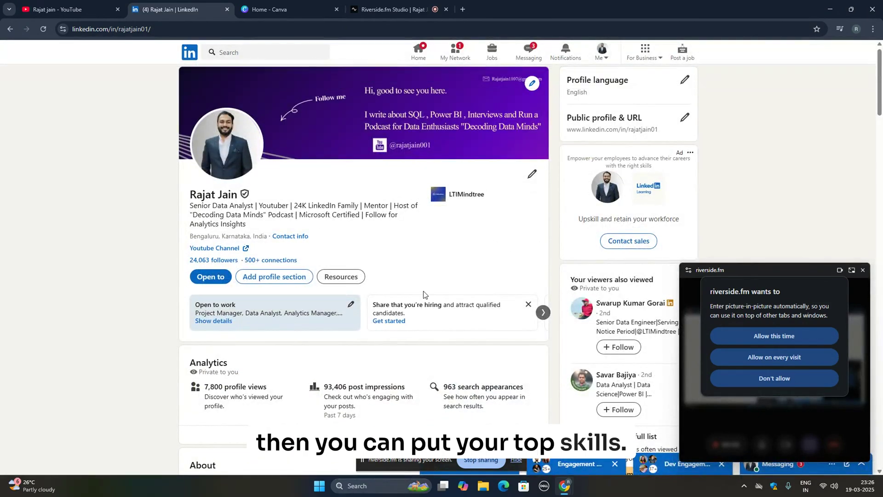
# View the details of the top skills listed under the About section and close them again.
pyautogui.scroll(-7, 423, 294)
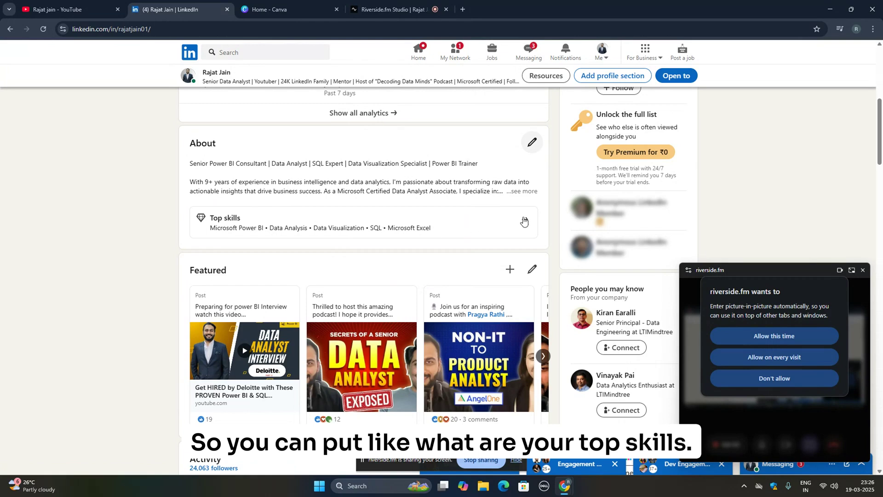
pyautogui.click(370, 227)
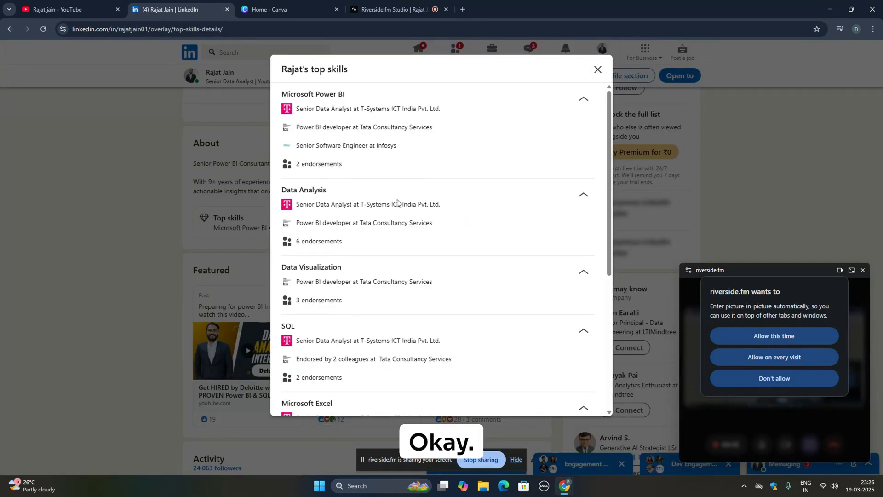
pyautogui.scroll(-3, 396, 281)
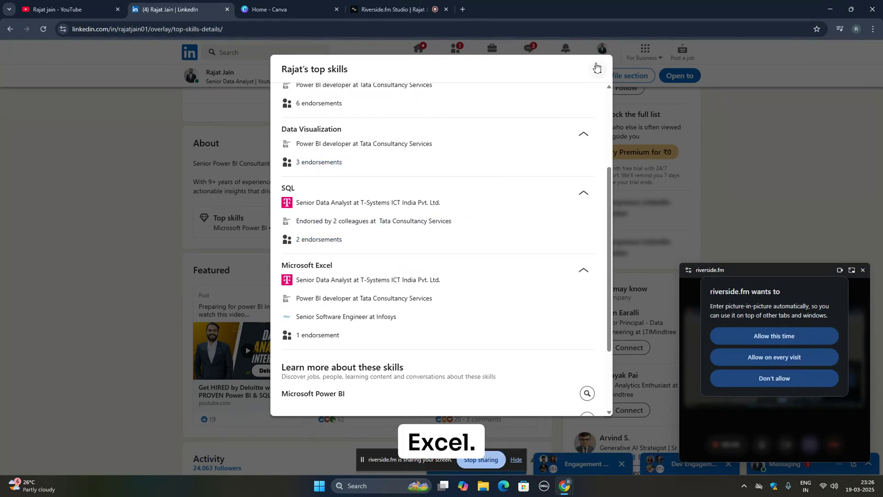
pyautogui.click(256, 253)
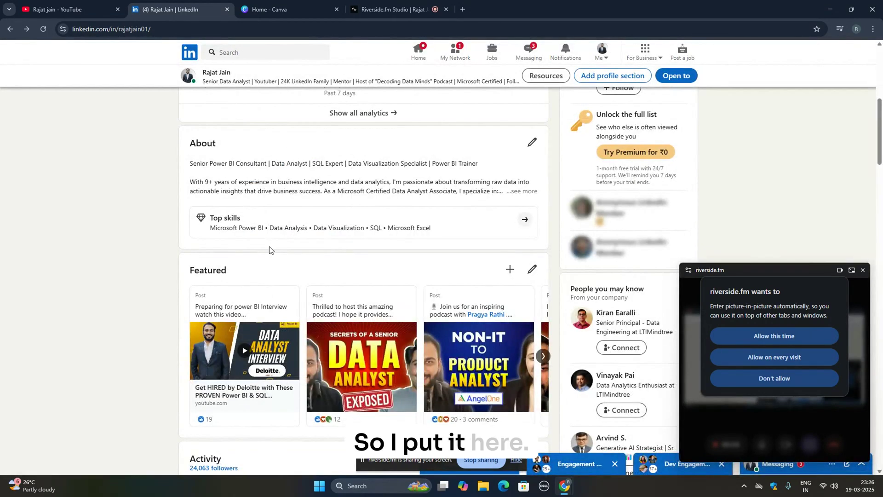
# Look through the posts in the Featured section to the end of the list.
pyautogui.scroll(2, 272, 280)
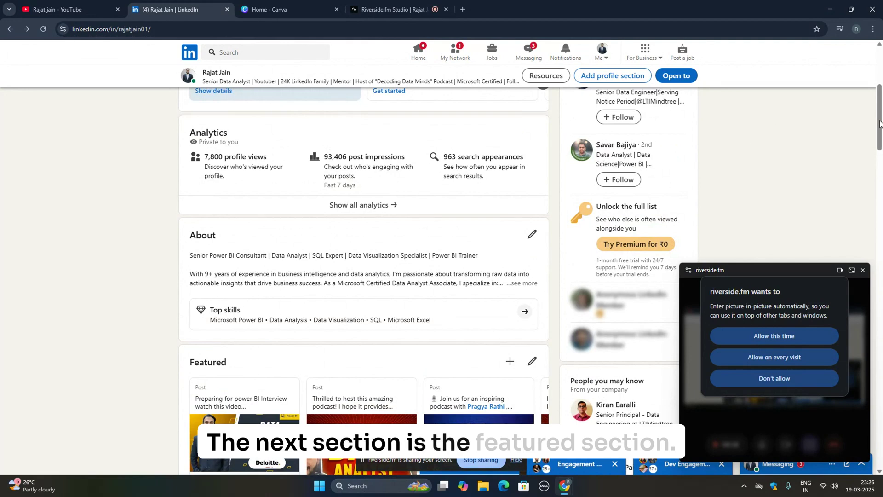
pyautogui.scroll(-5, 879, 124)
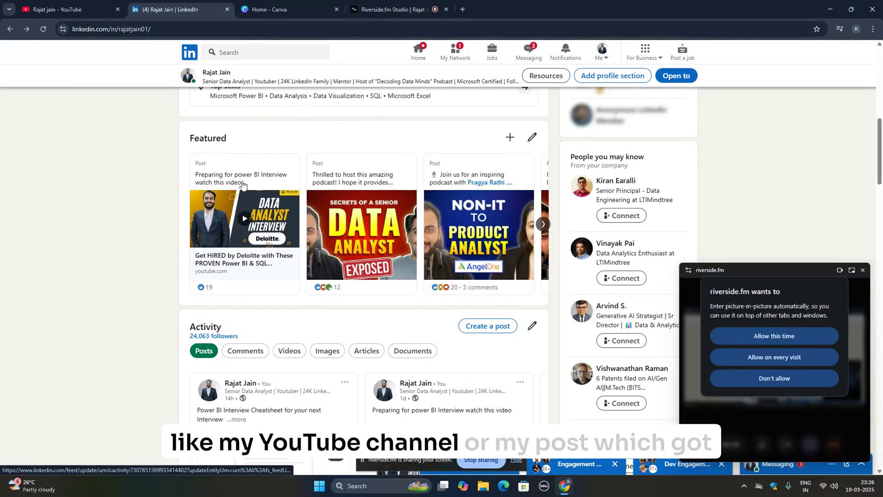
pyautogui.click(543, 225)
pyautogui.click(544, 224)
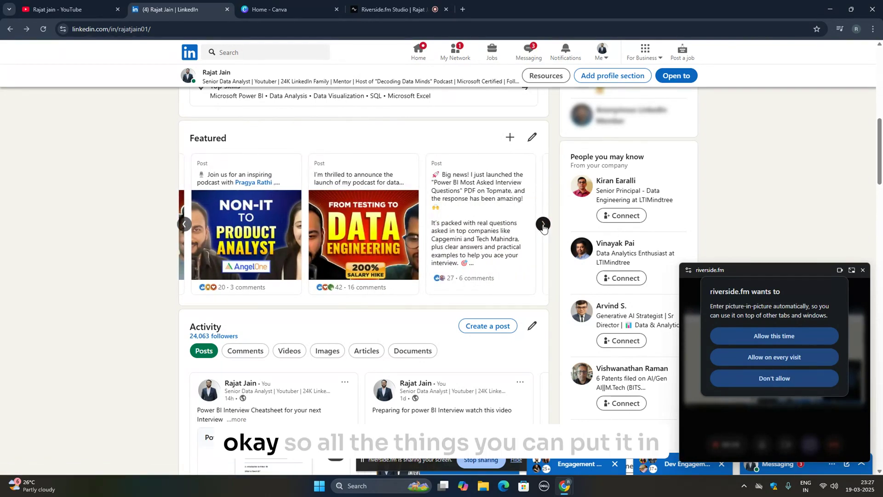
pyautogui.click(544, 225)
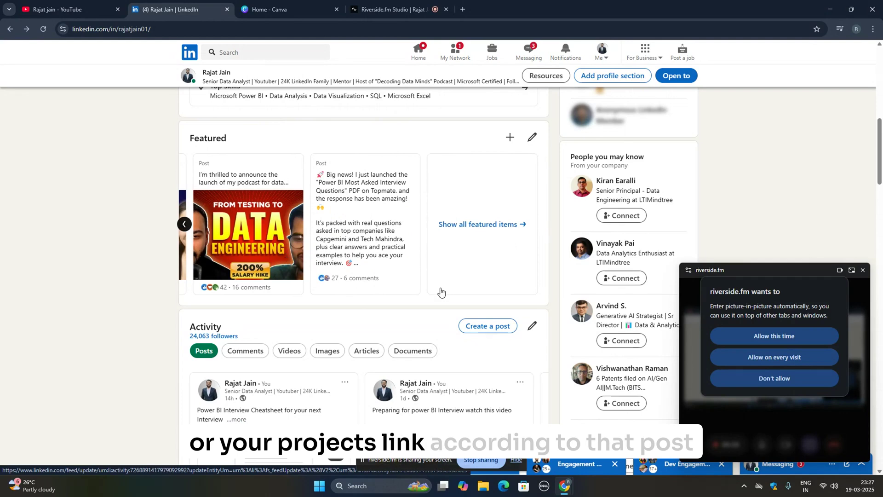
# Expand the full description of the Senior Data Analyst role in the Experience section and read it.
pyautogui.moveTo(880, 167); pyautogui.dragTo(881, 243)
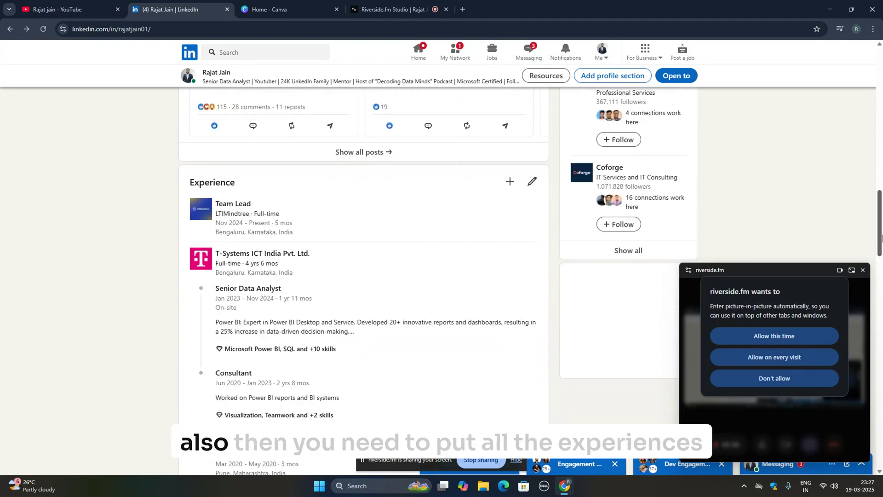
pyautogui.scroll(-1, 556, 188)
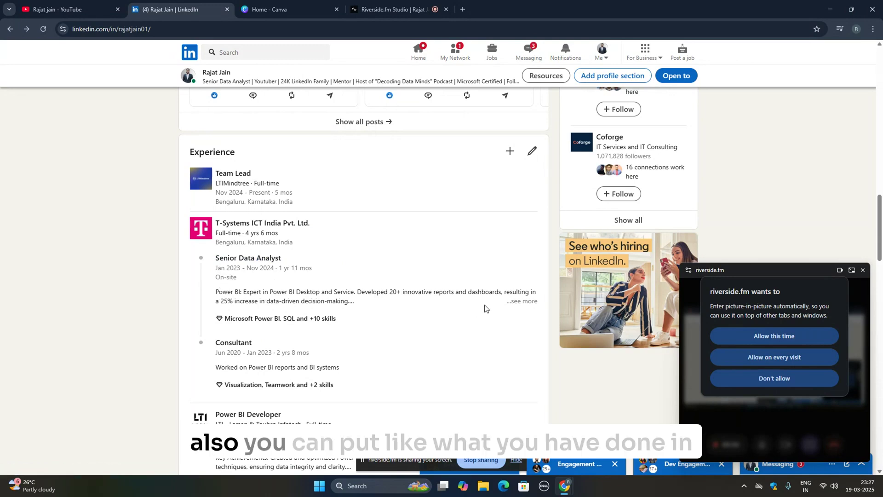
pyautogui.click(515, 301)
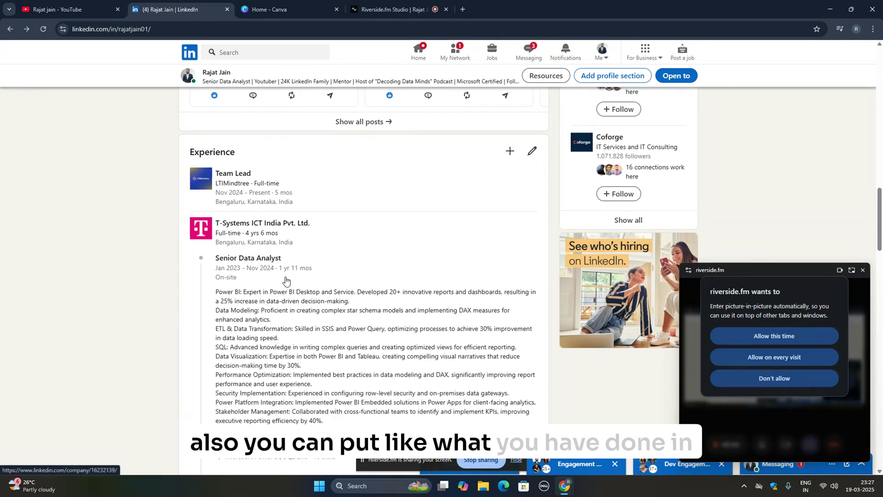
pyautogui.scroll(-1, 286, 281)
pyautogui.scroll(2, 751, 234)
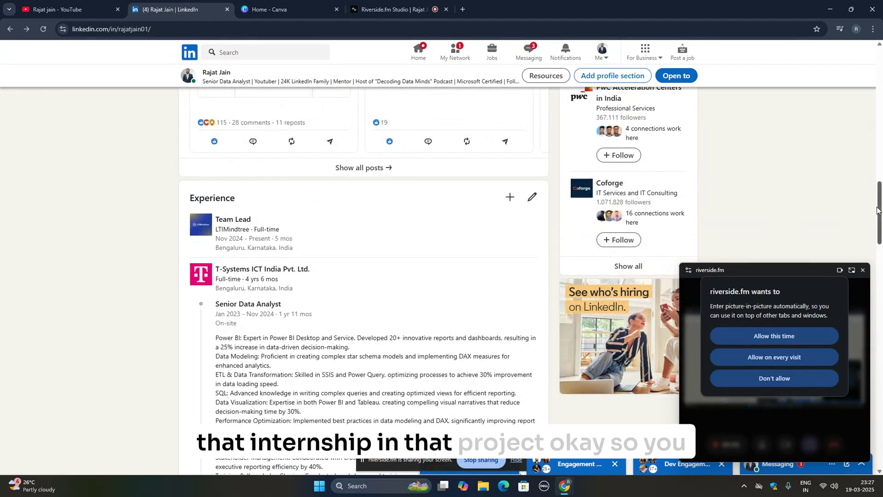
pyautogui.moveTo(877, 210); pyautogui.dragTo(880, 233)
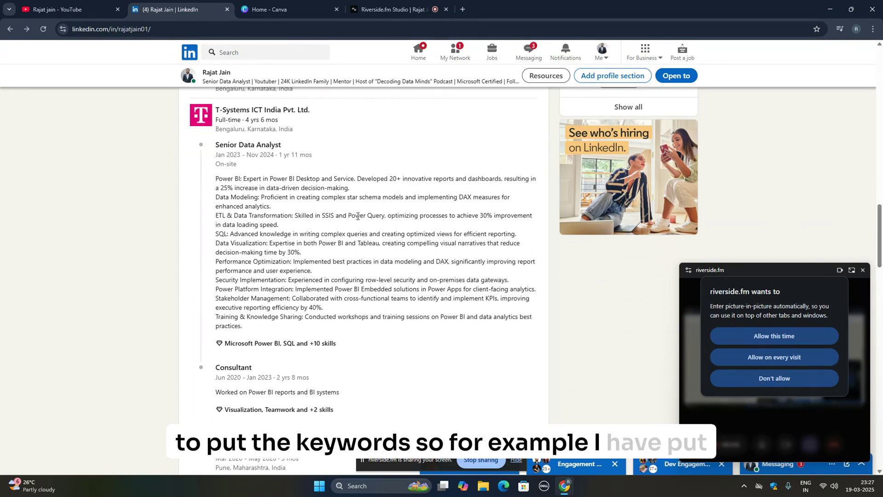
# Highlight the keywords Power Query, Tableau and DAX in the Senior Data Analyst description.
pyautogui.moveTo(357, 216); pyautogui.dragTo(390, 215)
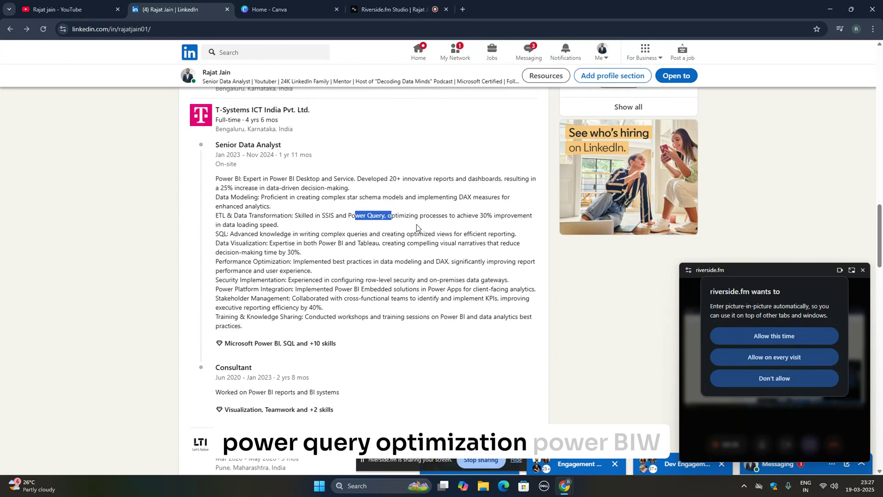
pyautogui.moveTo(321, 243); pyautogui.dragTo(390, 244)
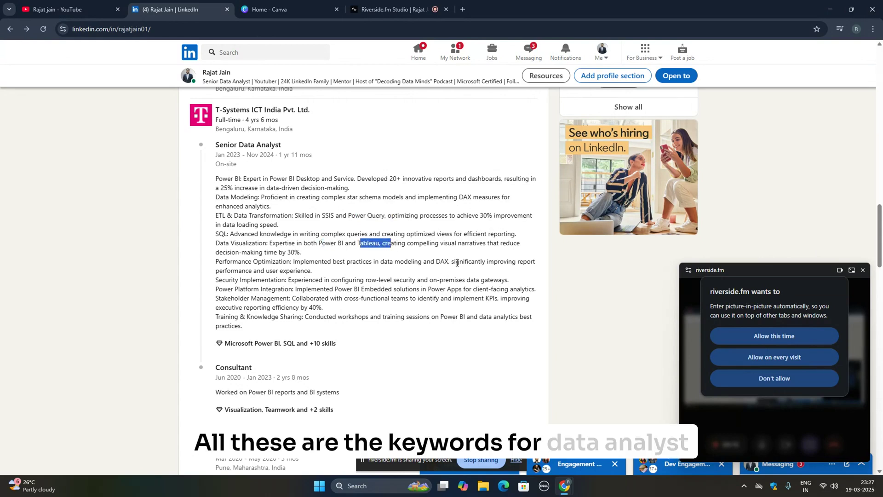
pyautogui.moveTo(443, 265); pyautogui.dragTo(448, 265)
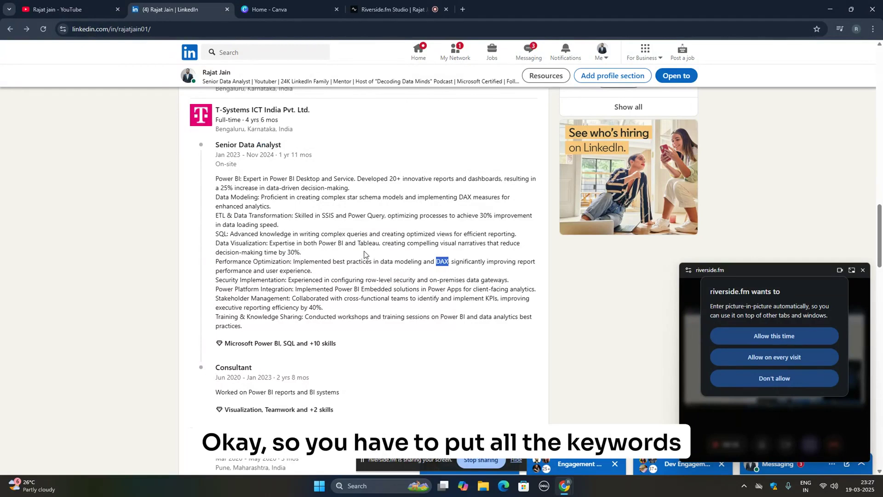
# Review the entries in the profile's Education and Licenses & certifications sections.
pyautogui.scroll(1, 363, 255)
pyautogui.moveTo(880, 219); pyautogui.dragTo(881, 313)
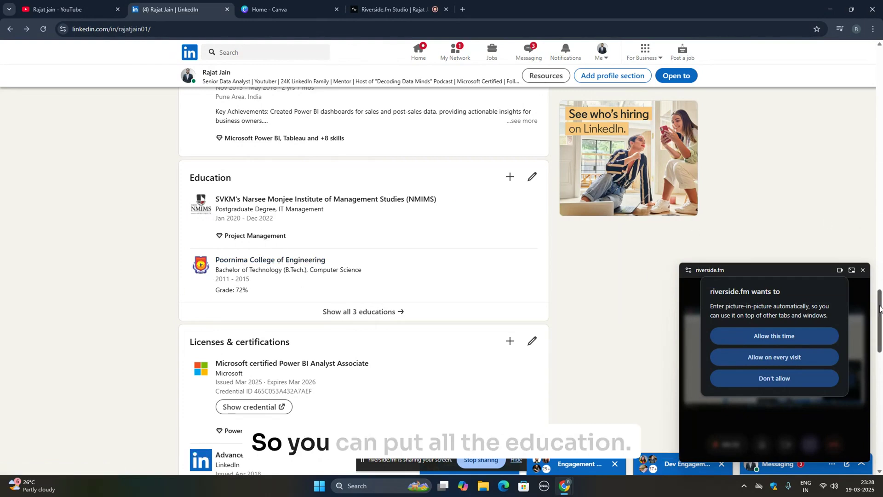
pyautogui.moveTo(880, 310); pyautogui.dragTo(879, 311)
pyautogui.scroll(-4, 878, 312)
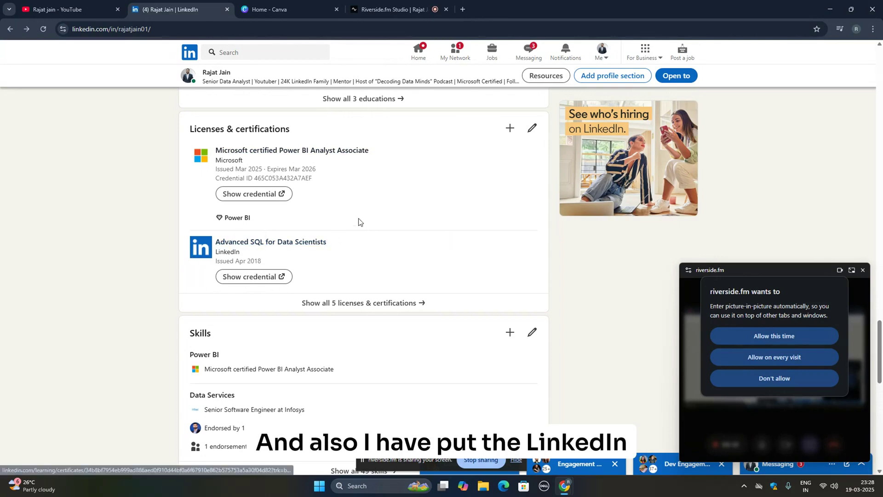
# Start a new license or certification entry, examine its fields, try saving it empty and close the form.
pyautogui.click(510, 133)
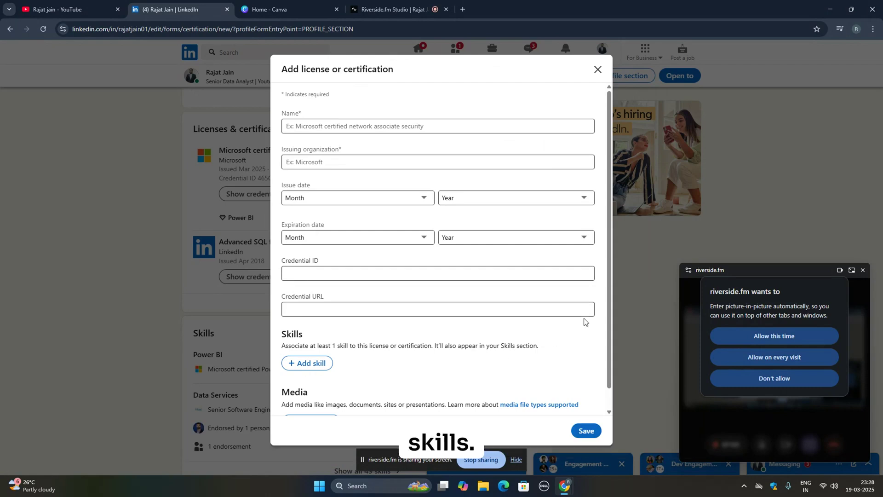
pyautogui.scroll(-1, 608, 327)
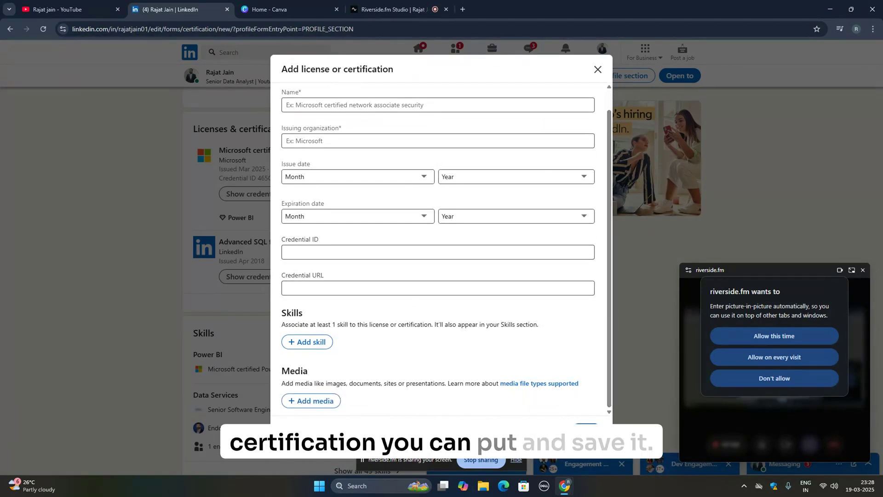
pyautogui.click(586, 430)
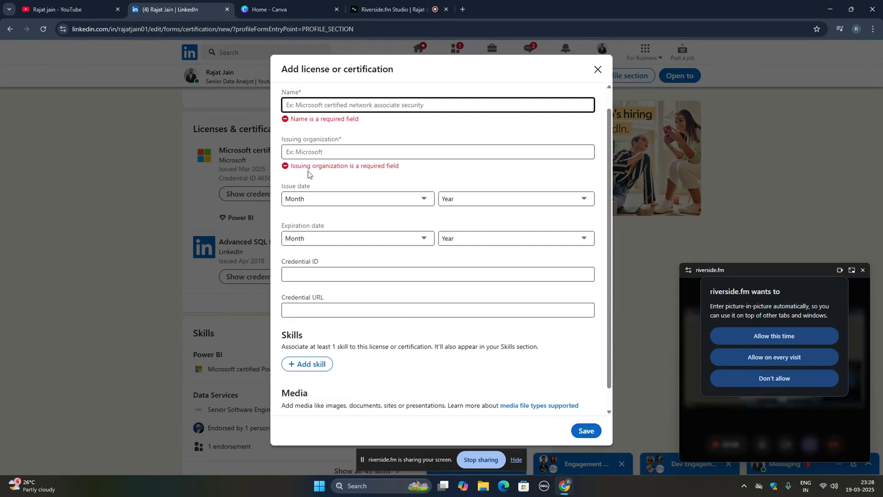
pyautogui.scroll(-1, 504, 178)
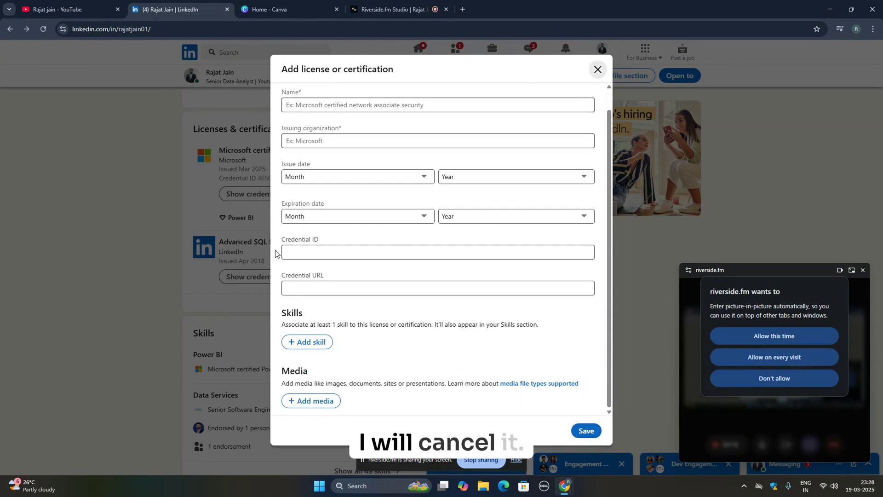
pyautogui.click(253, 258)
# Start adding the suggested skill Data Management, view where it can be applied, and discard the entry.
pyautogui.scroll(-2, 403, 306)
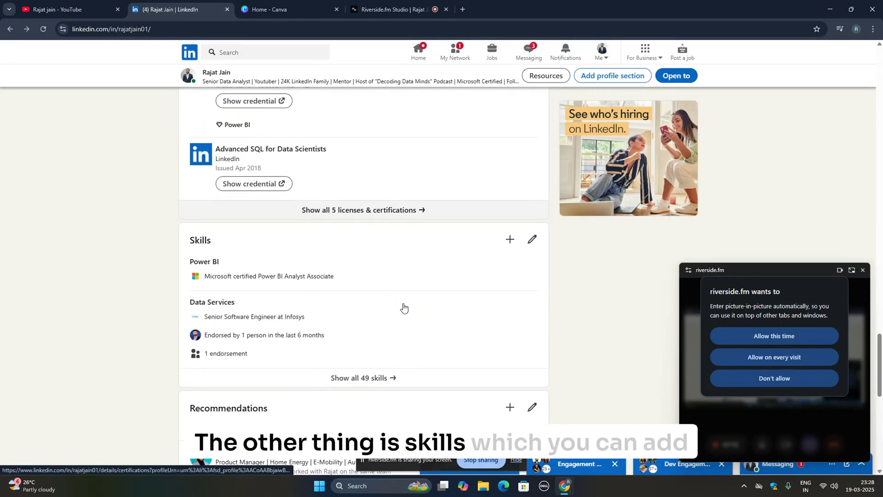
pyautogui.click(509, 240)
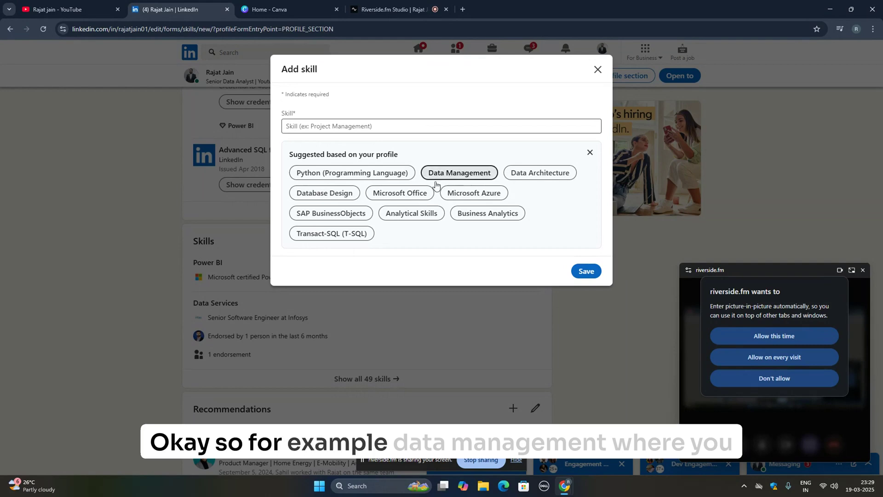
pyautogui.click(460, 174)
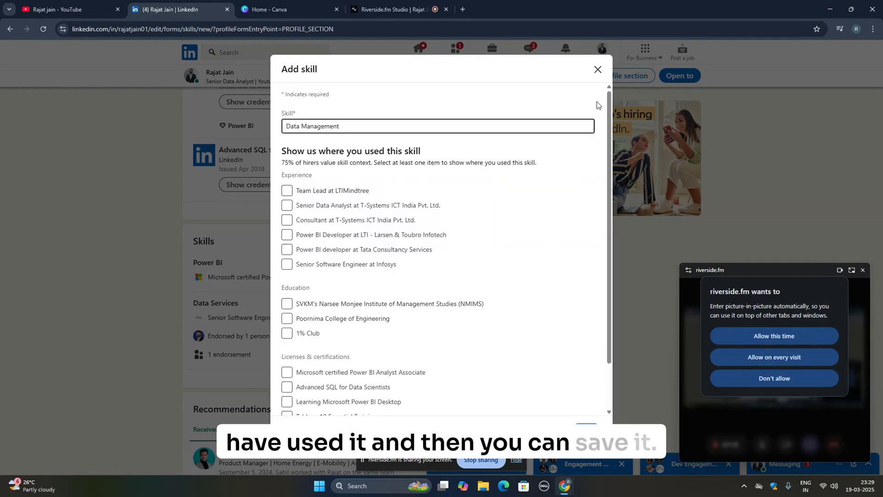
pyautogui.click(597, 70)
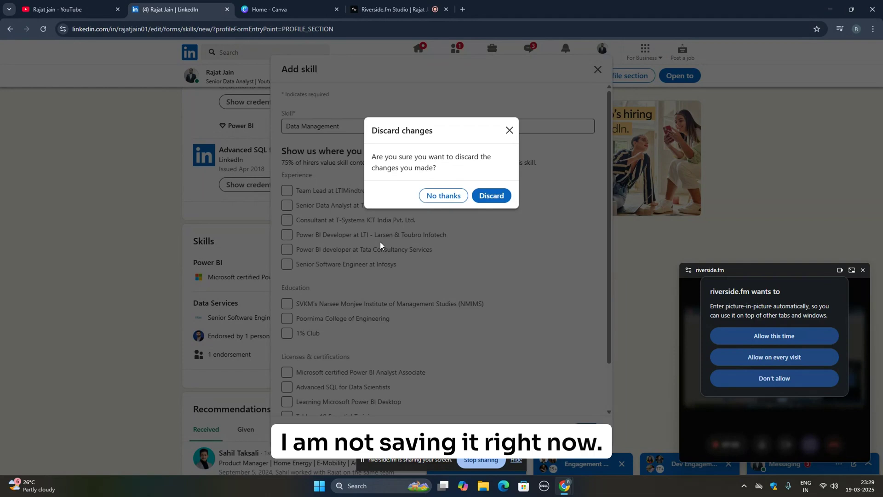
pyautogui.click(432, 201)
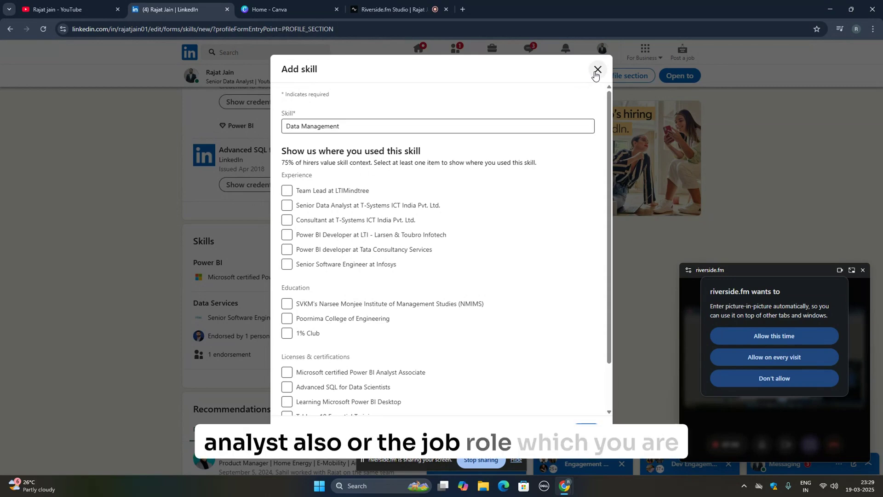
pyautogui.press('Escape')
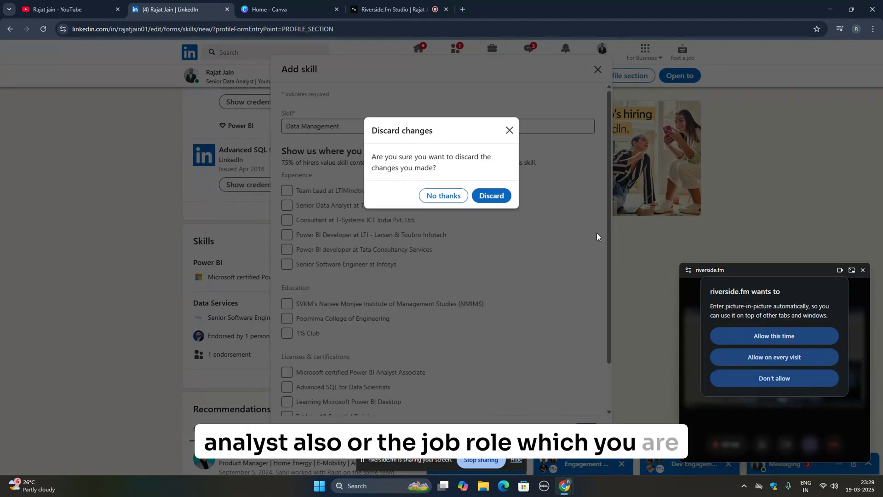
pyautogui.click(487, 198)
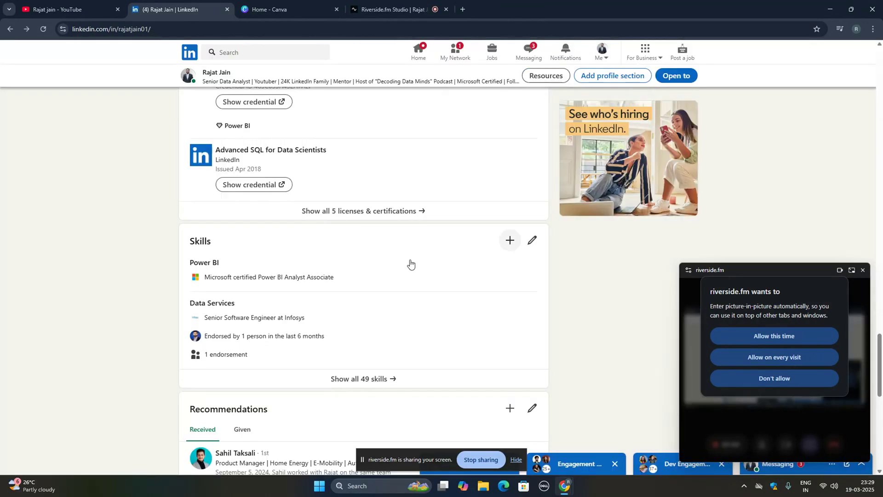
# Review the received recommendation in the Recommendations section and the Languages section below it.
pyautogui.scroll(-3, 410, 263)
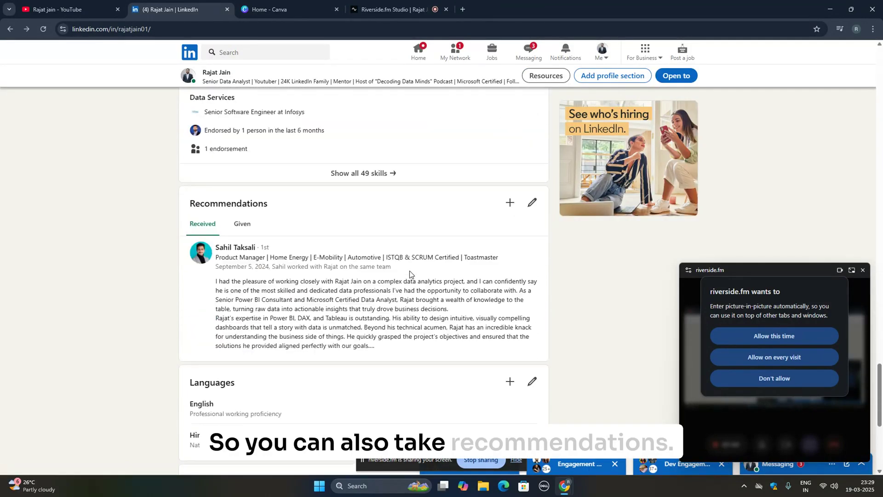
pyautogui.scroll(-2, 409, 274)
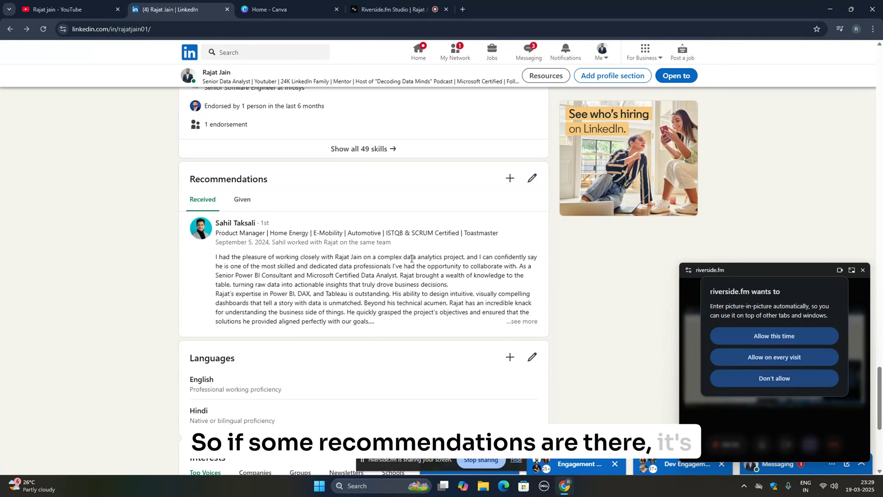
pyautogui.scroll(3, 409, 276)
pyautogui.scroll(-2, 876, 219)
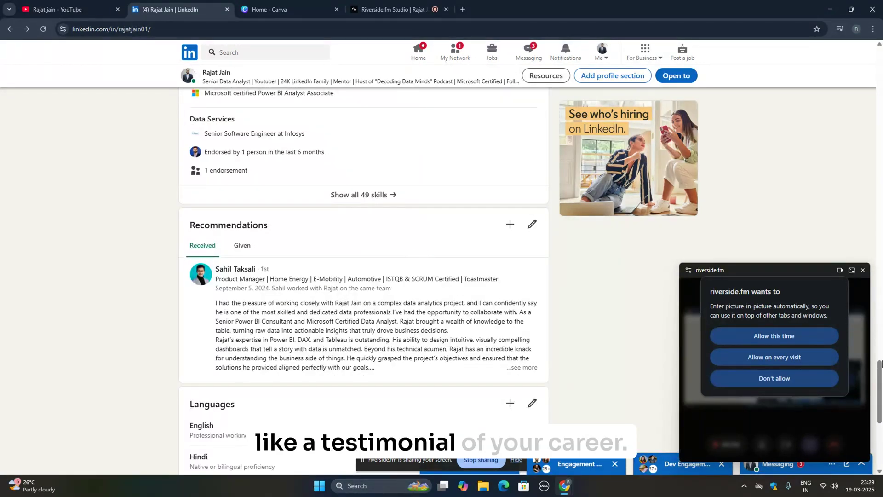
# Return from the profile to the home feed and open the form for starting a new post.
pyautogui.moveTo(881, 367); pyautogui.dragTo(881, 165)
pyautogui.moveTo(879, 107); pyautogui.dragTo(879, 69)
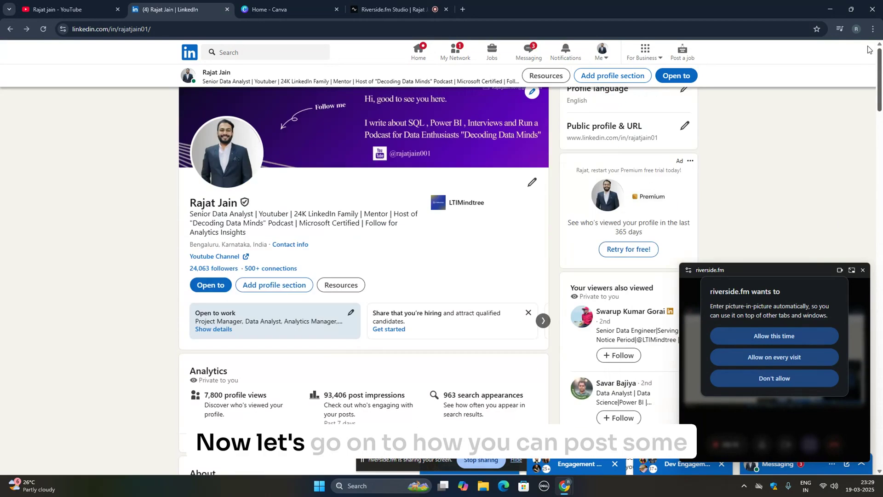
pyautogui.click(419, 54)
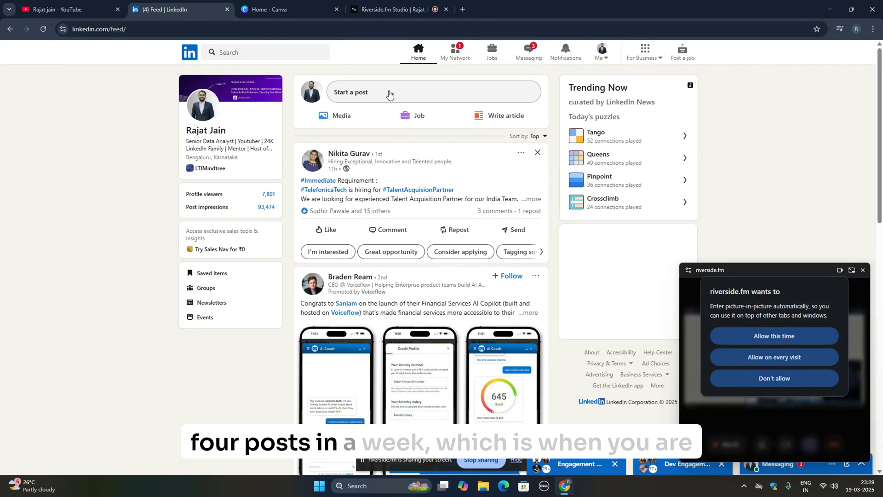
pyautogui.click(374, 94)
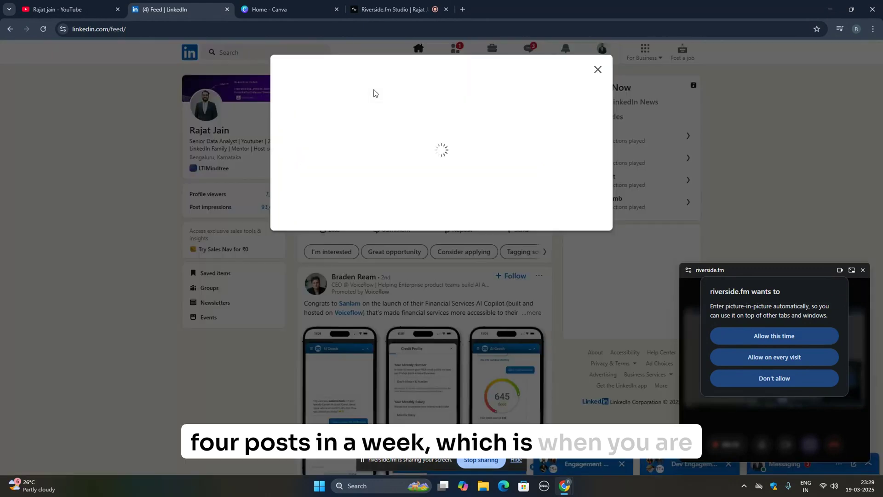
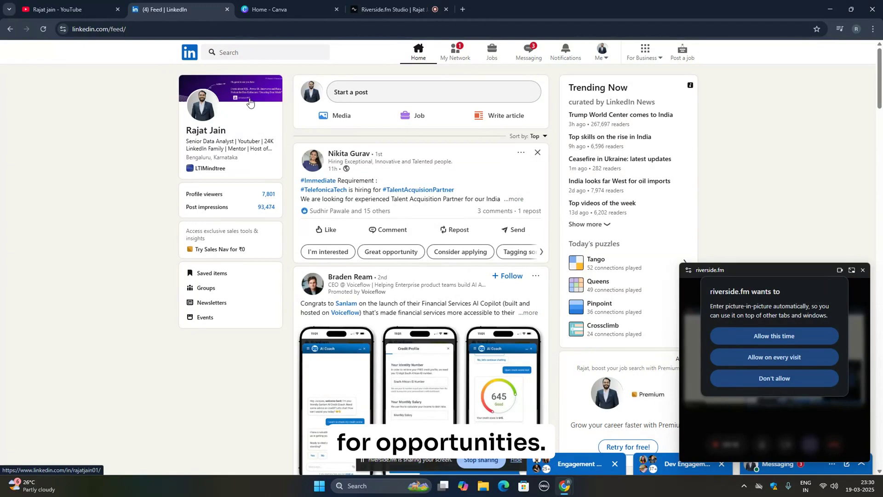
# Search for "we are hiring data analyst" and limit the results to posts from the past 24 hours.
pyautogui.click(238, 52)
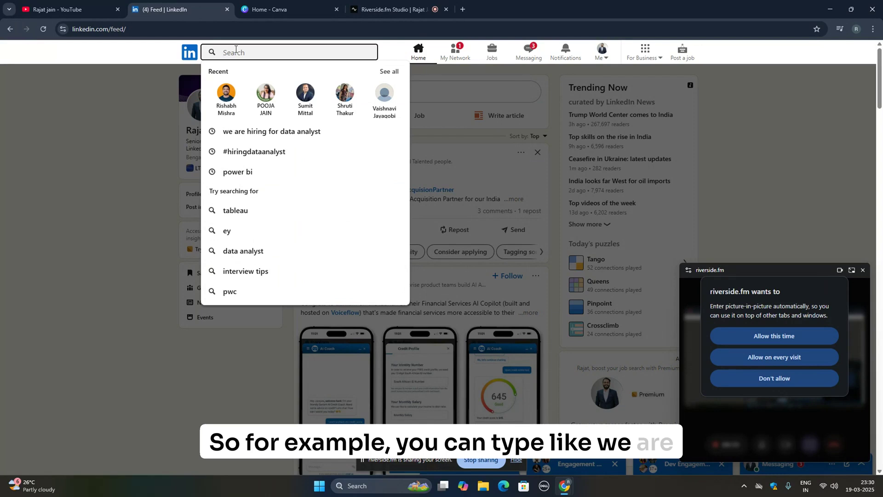
pyautogui.write('we are hiring da')
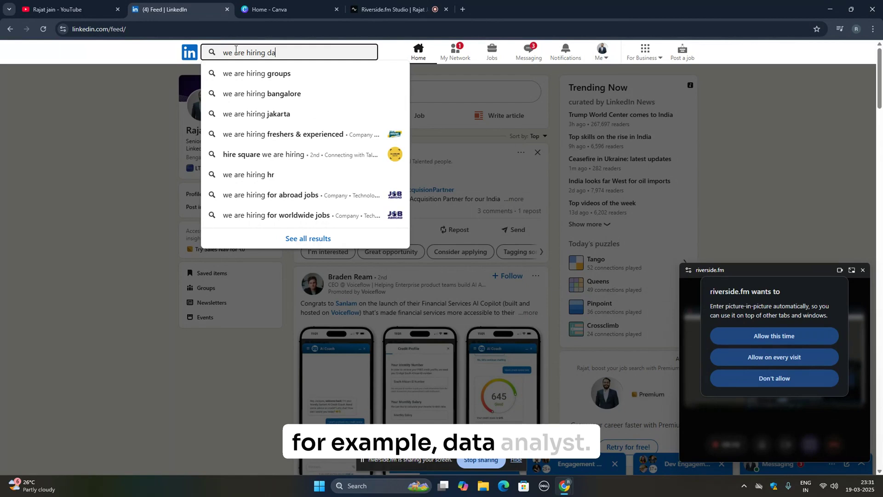
pyautogui.write('nalyst')
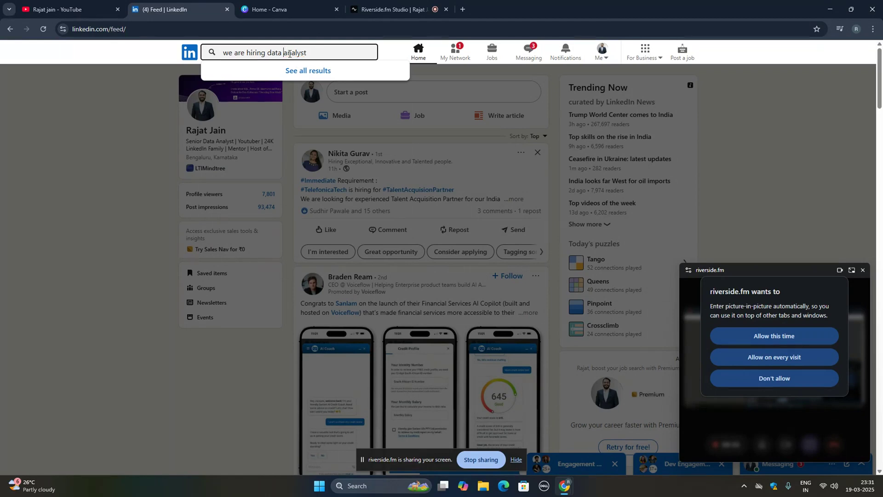
pyautogui.press('Return')
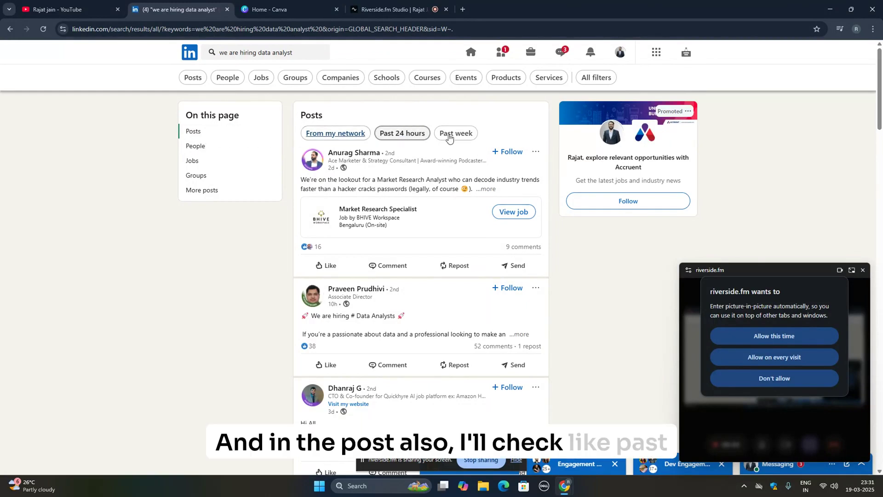
pyautogui.click(414, 138)
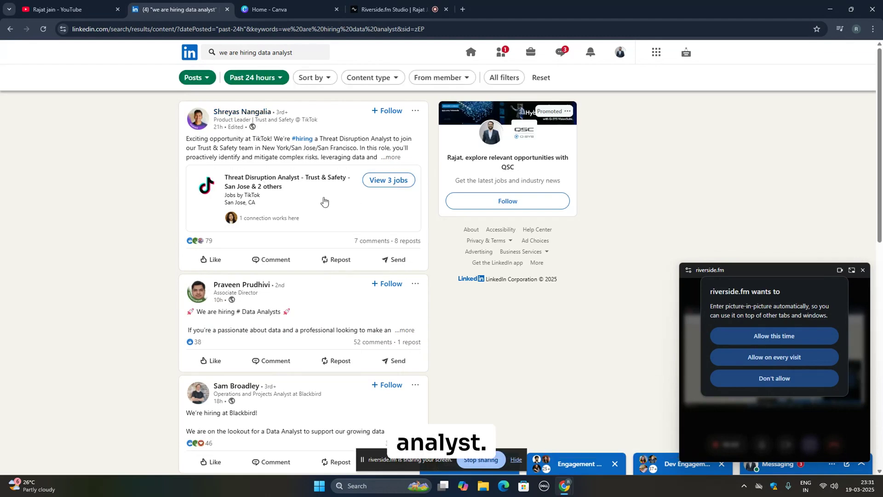
# Browse the hiring posts and open the profile of the recruiter advertising the retail data analyst position in Thane, Mumbai.
pyautogui.scroll(-2, 285, 276)
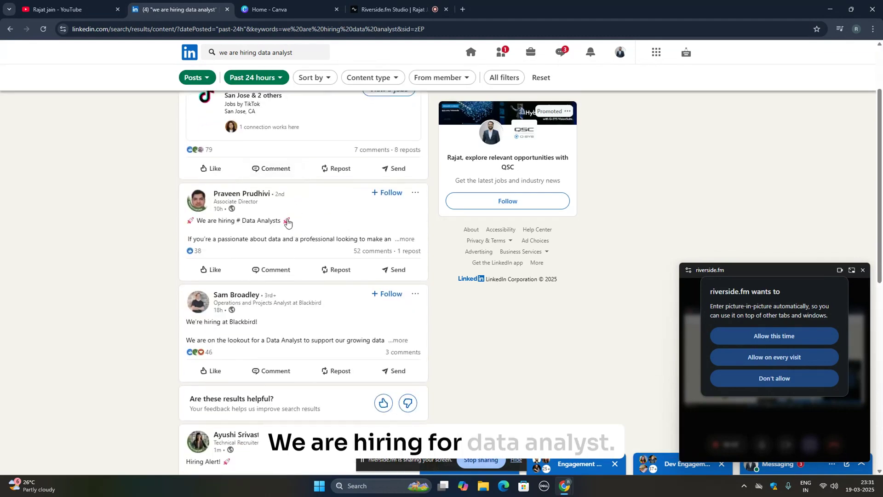
pyautogui.scroll(1, 281, 285)
pyautogui.scroll(-1, 278, 293)
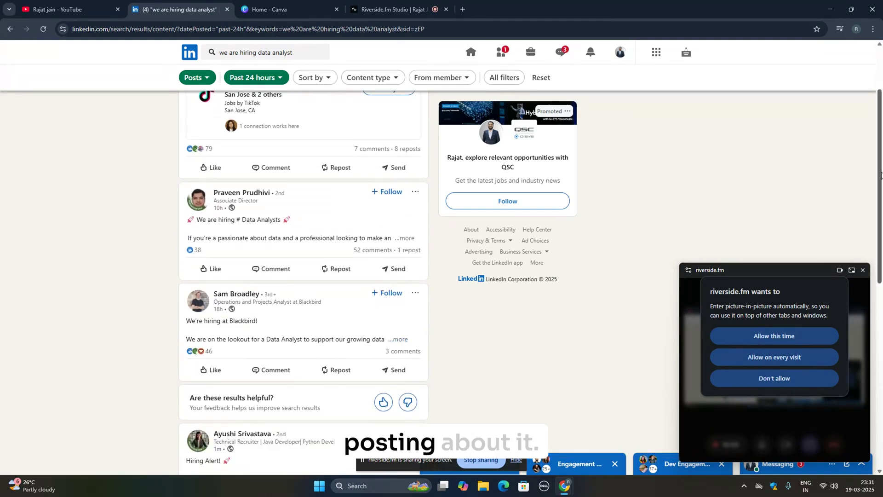
pyautogui.moveTo(879, 186); pyautogui.dragTo(880, 380)
pyautogui.scroll(-1, 460, 297)
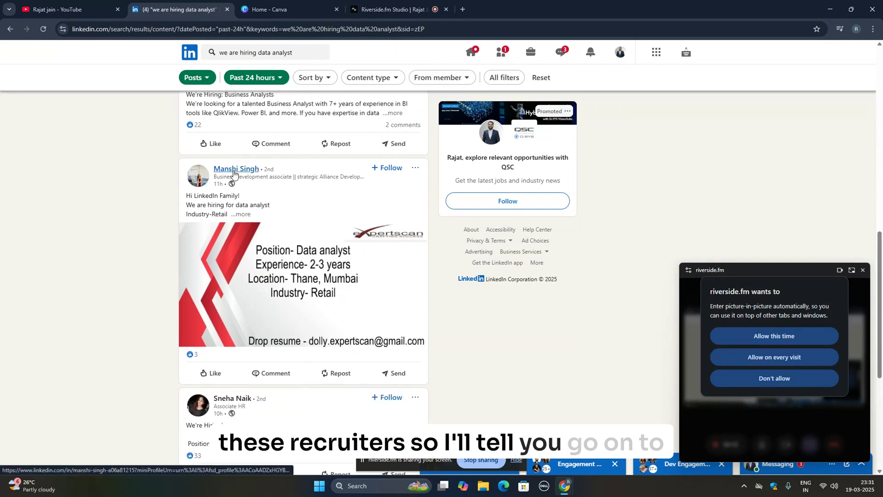
pyautogui.click(235, 169)
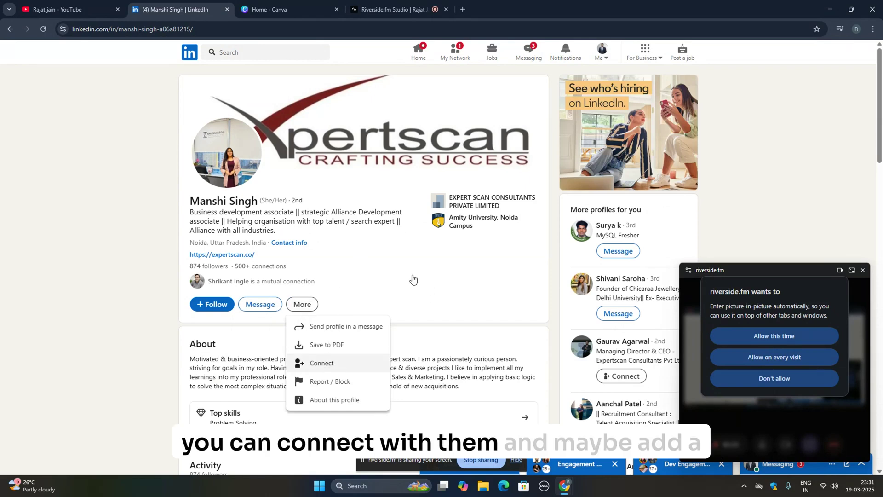
# Start a connection invitation to the recruiter, open the personalized note field, and close the invitation without sending it.
pyautogui.press('Return')
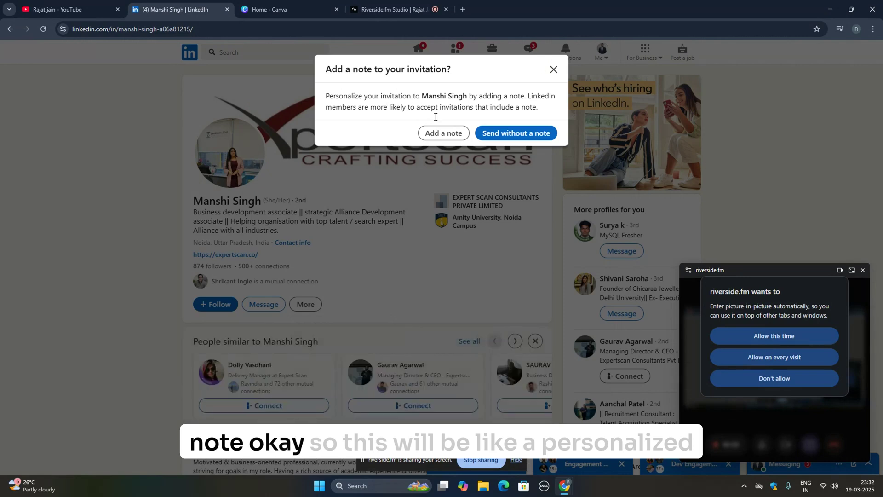
pyautogui.click(425, 133)
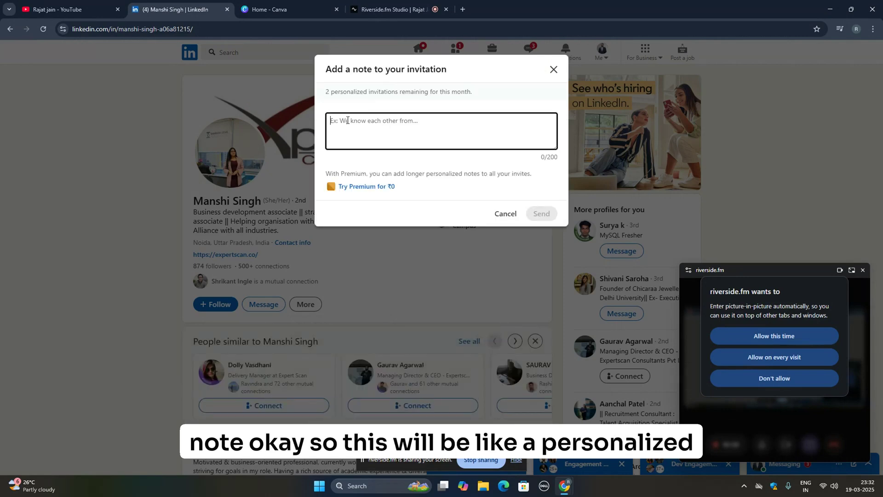
pyautogui.click(342, 126)
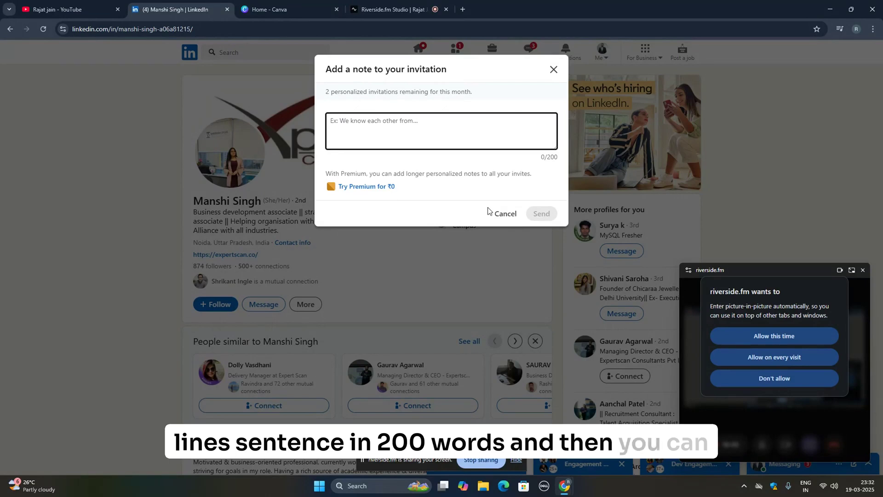
pyautogui.click(554, 71)
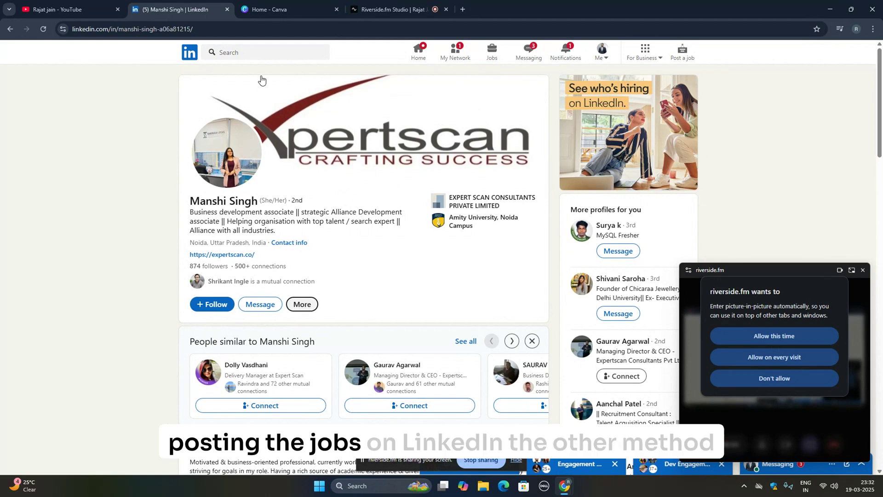
# Search for the hashtag #hiringdataanalyst using the recent searches.
pyautogui.click(248, 55)
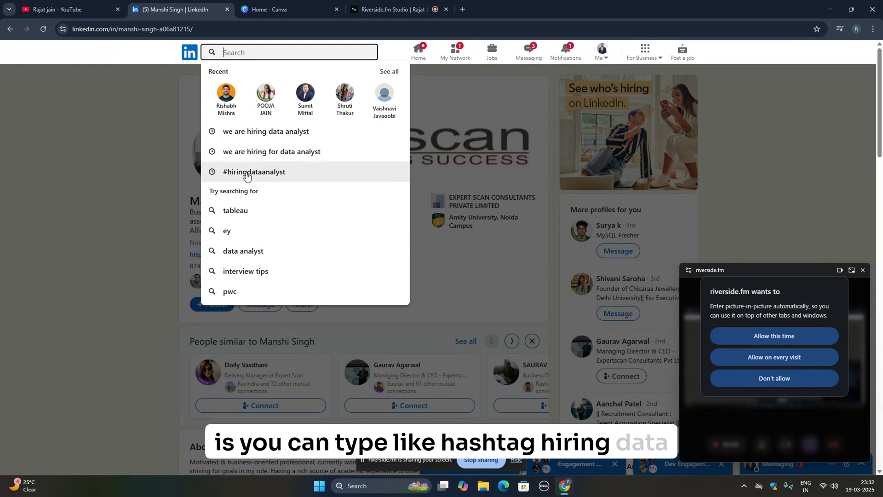
pyautogui.click(247, 174)
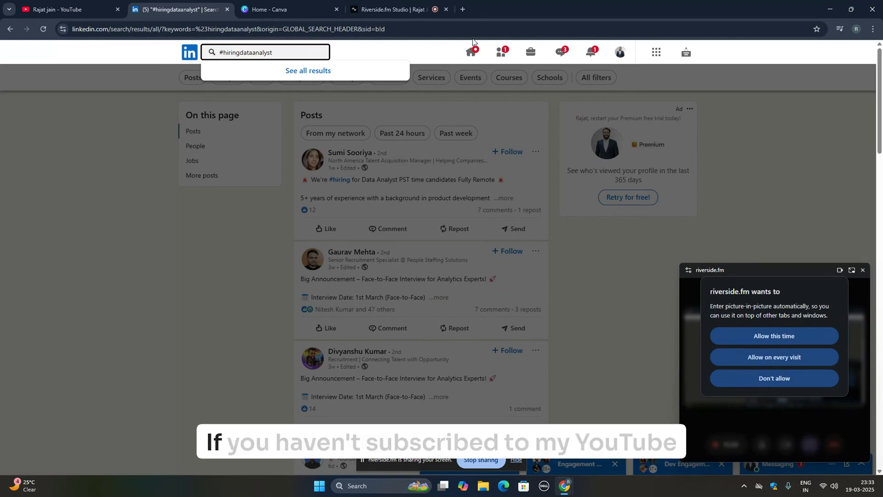
# Switch to the YouTube channel and review its podcasts and its created playlists.
pyautogui.click(52, 5)
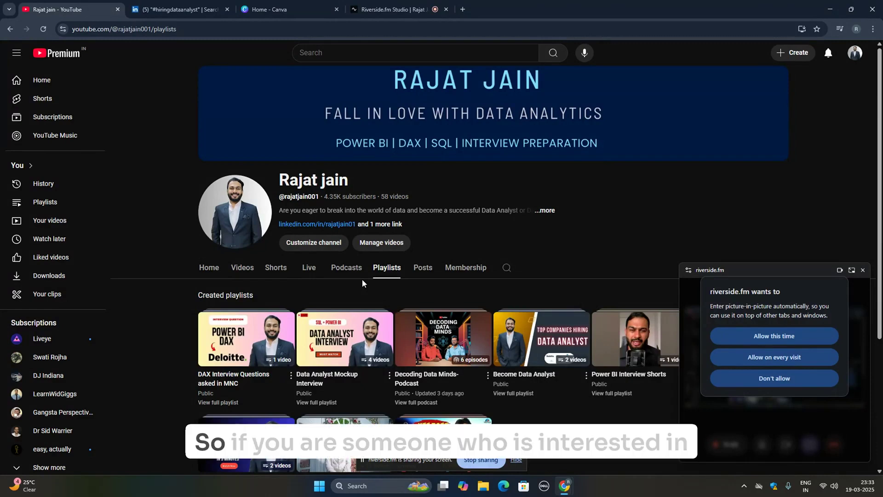
pyautogui.click(340, 271)
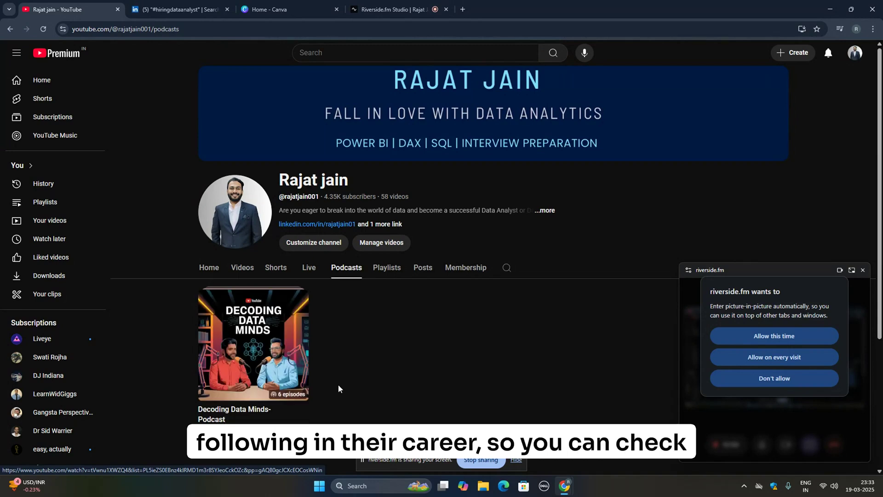
pyautogui.click(388, 277)
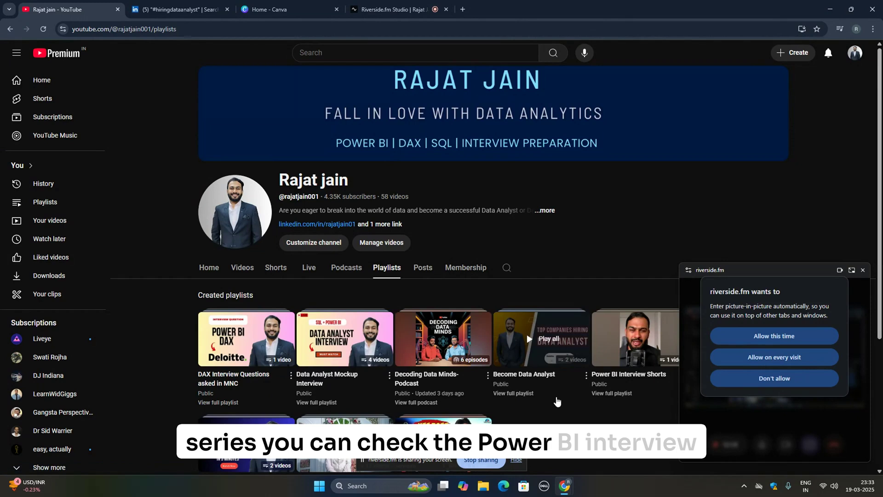
pyautogui.scroll(-2, 557, 396)
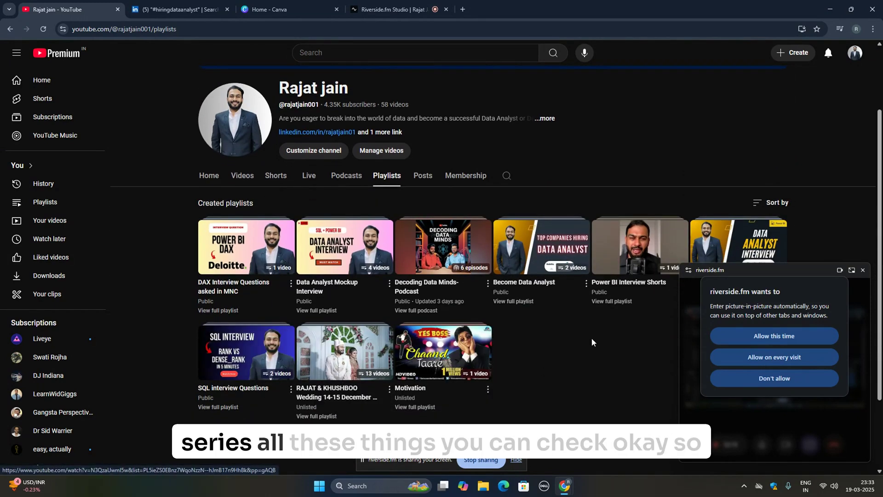
pyautogui.scroll(-1, 694, 252)
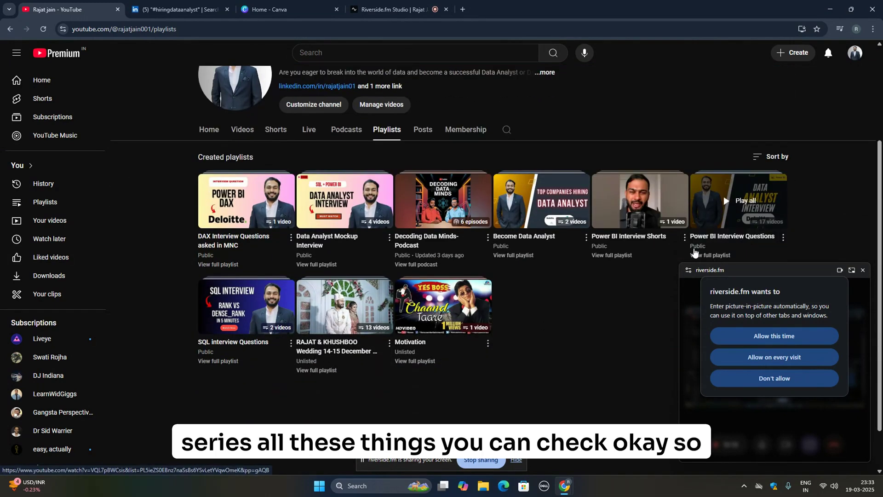
pyautogui.scroll(-1, 882, 205)
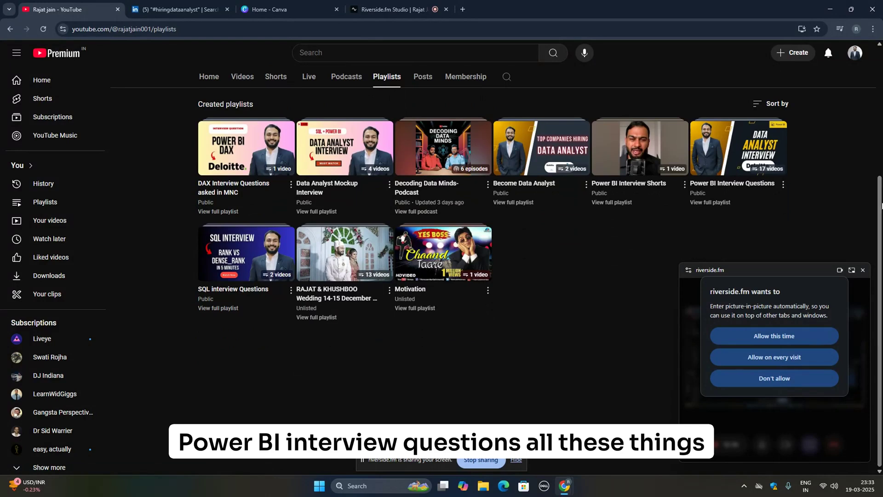
pyautogui.scroll(4, 882, 206)
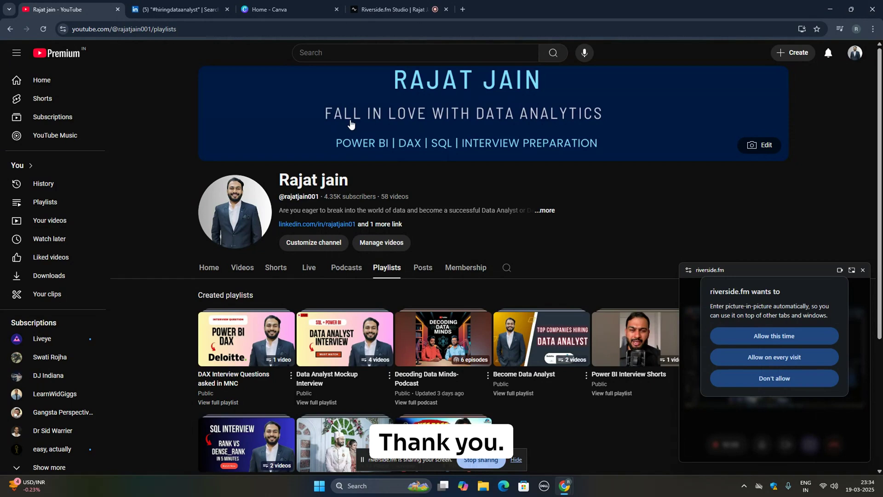
# Switch to the Riverside studio and stop the recording without leaving the session.
pyautogui.click(411, 4)
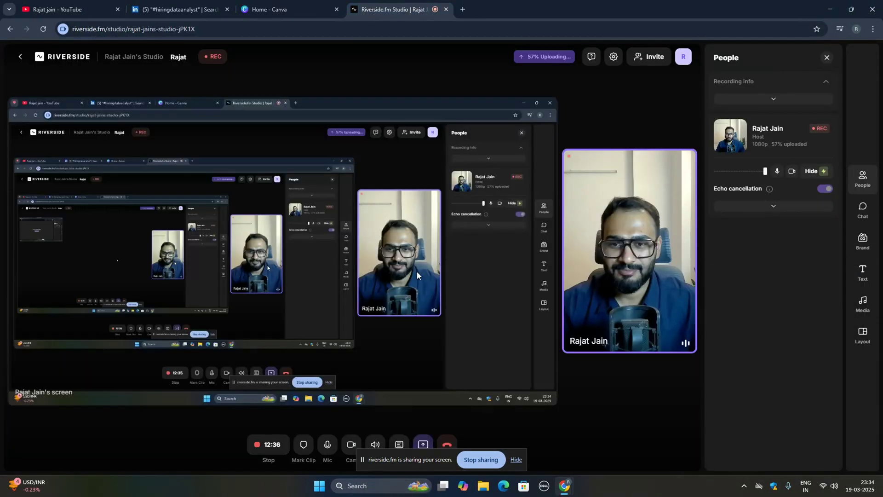
pyautogui.click(445, 446)
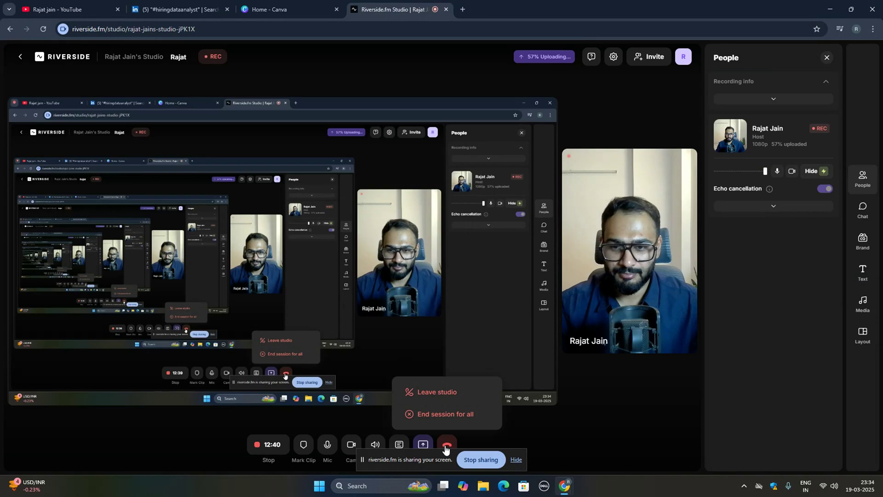
pyautogui.click(269, 444)
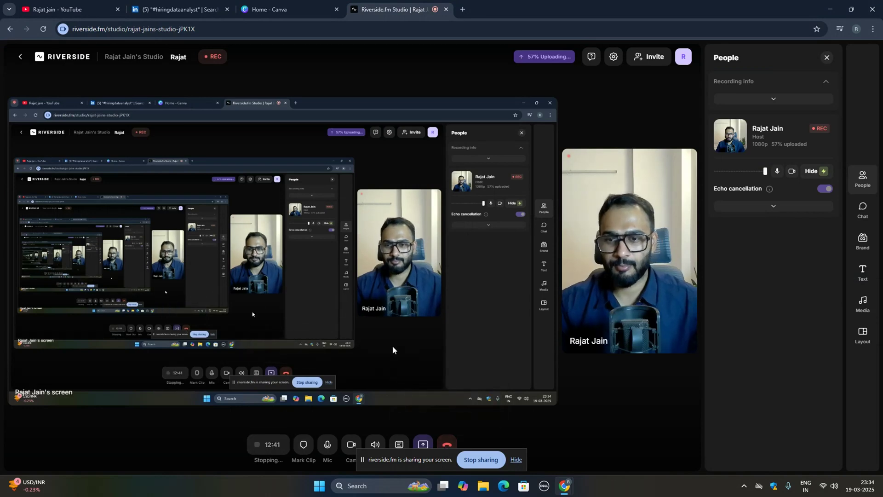